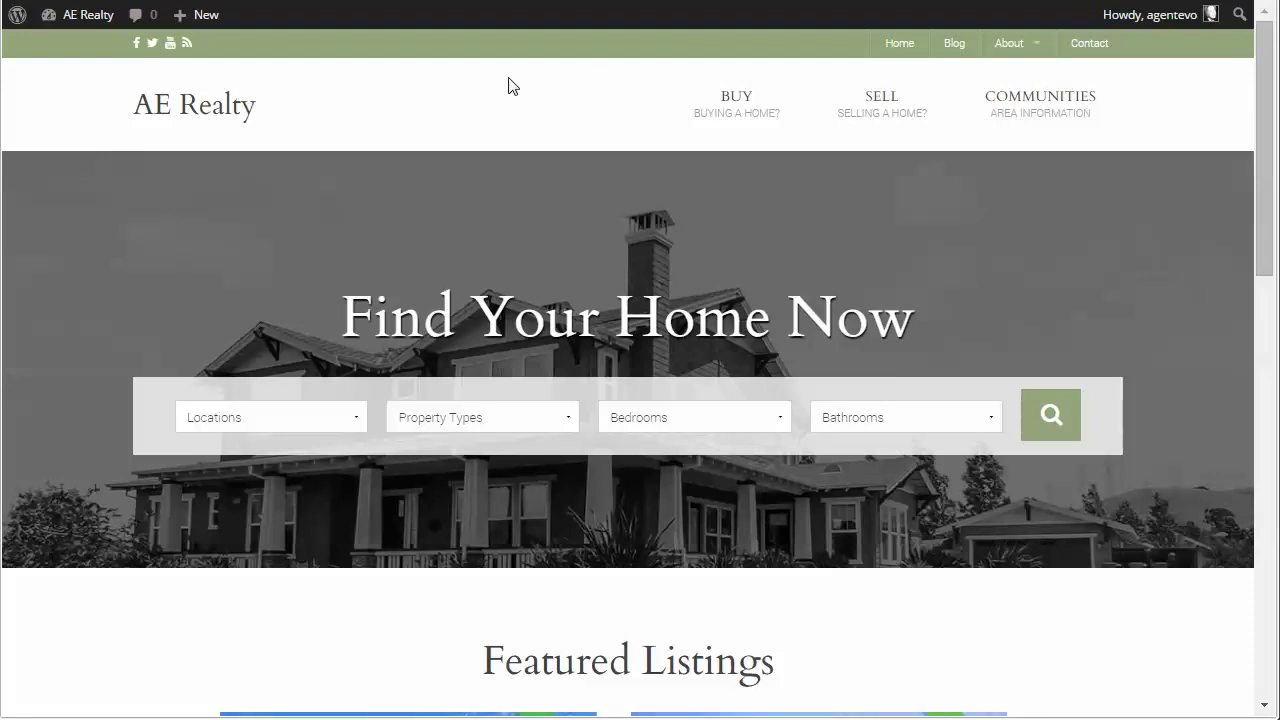
# - Open the Shortcodes article in the Must See theme documentation, starting from the Test page's theme setup guide
pyautogui.hotkey('ctrl', 'Tab')
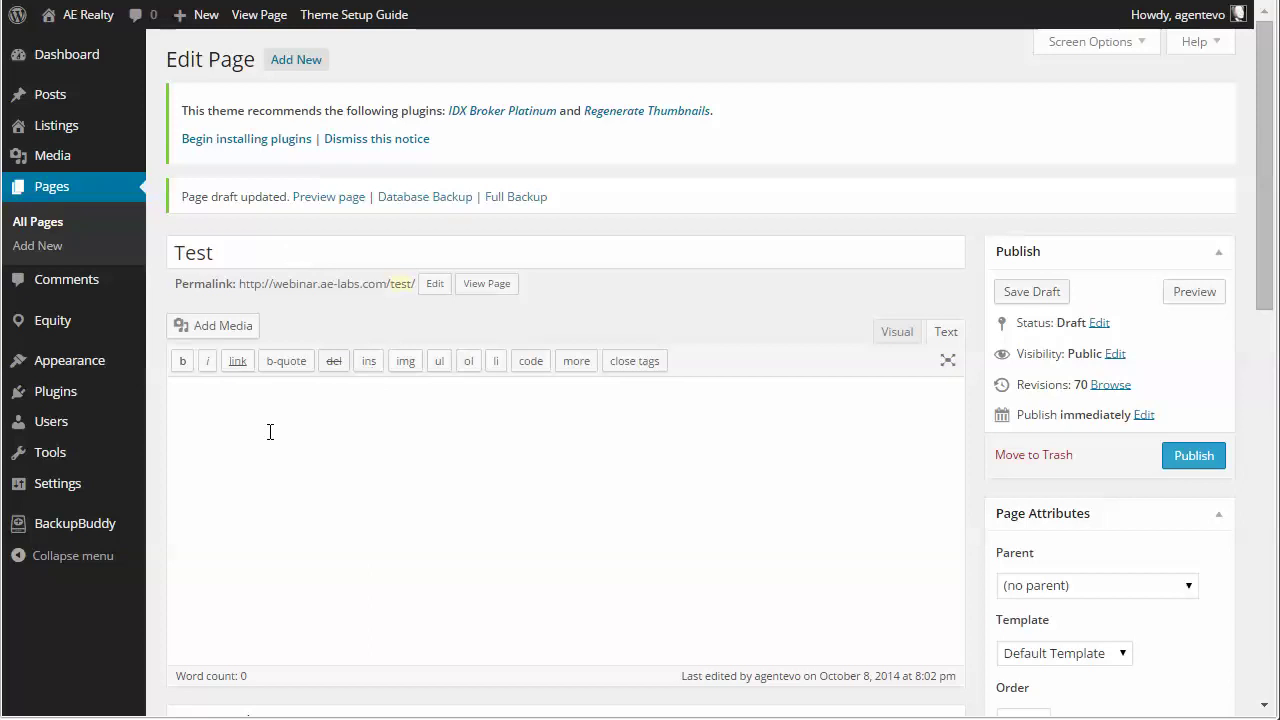
pyautogui.click(203, 410)
pyautogui.click(362, 16)
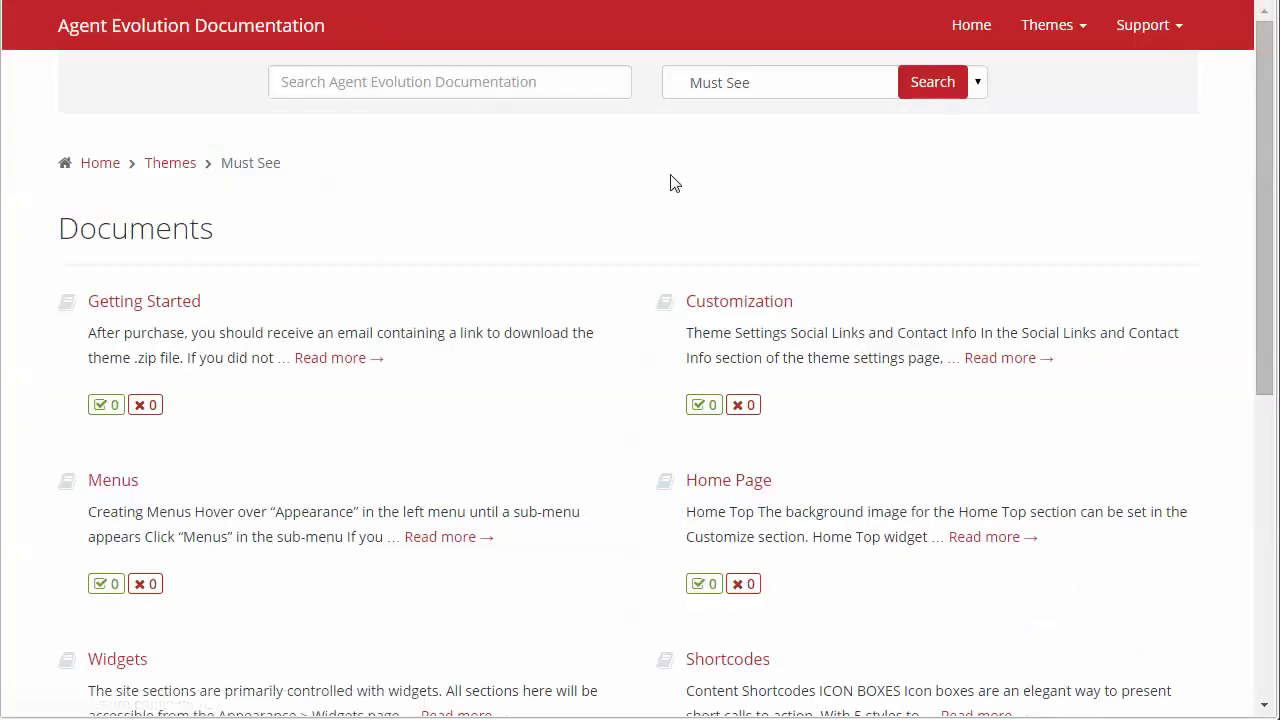
pyautogui.scroll(-3, 1013, 341)
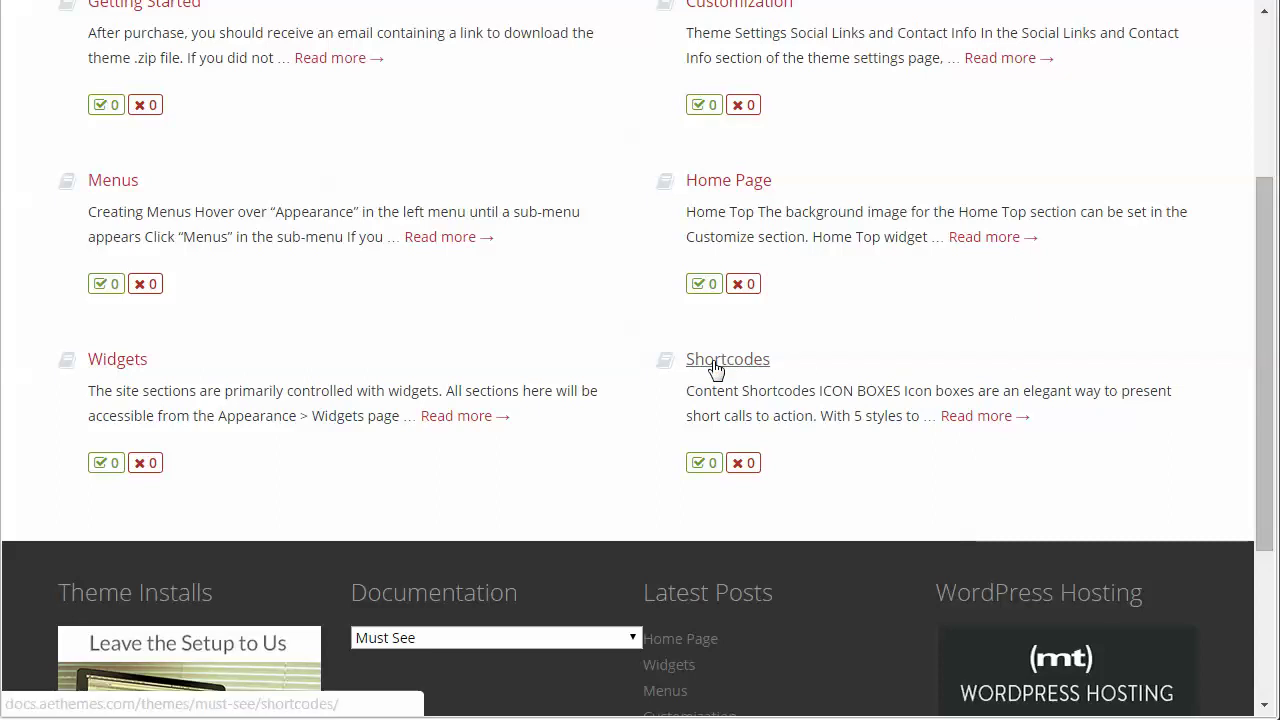
pyautogui.click(716, 362)
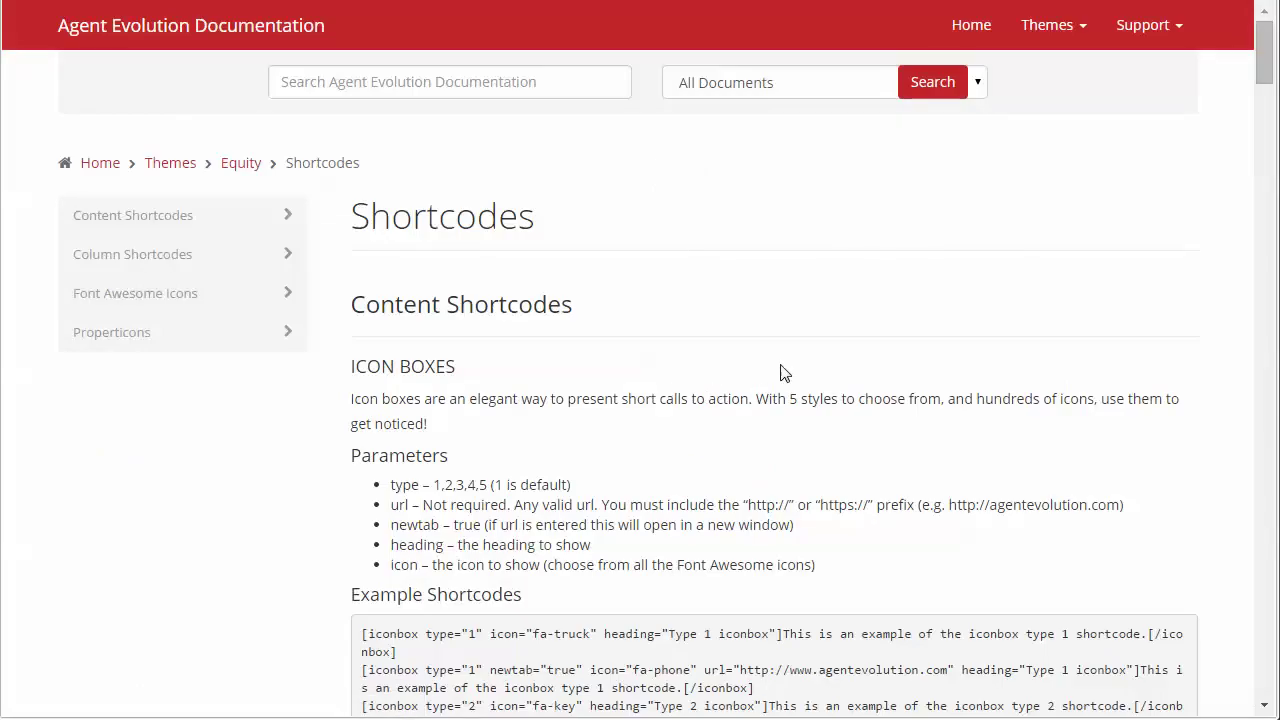
# - Look through the content shortcodes documentation down to the column shortcodes, and review the row and column syntax
pyautogui.scroll(-1, 783, 371)
pyautogui.scroll(-12, 783, 373)
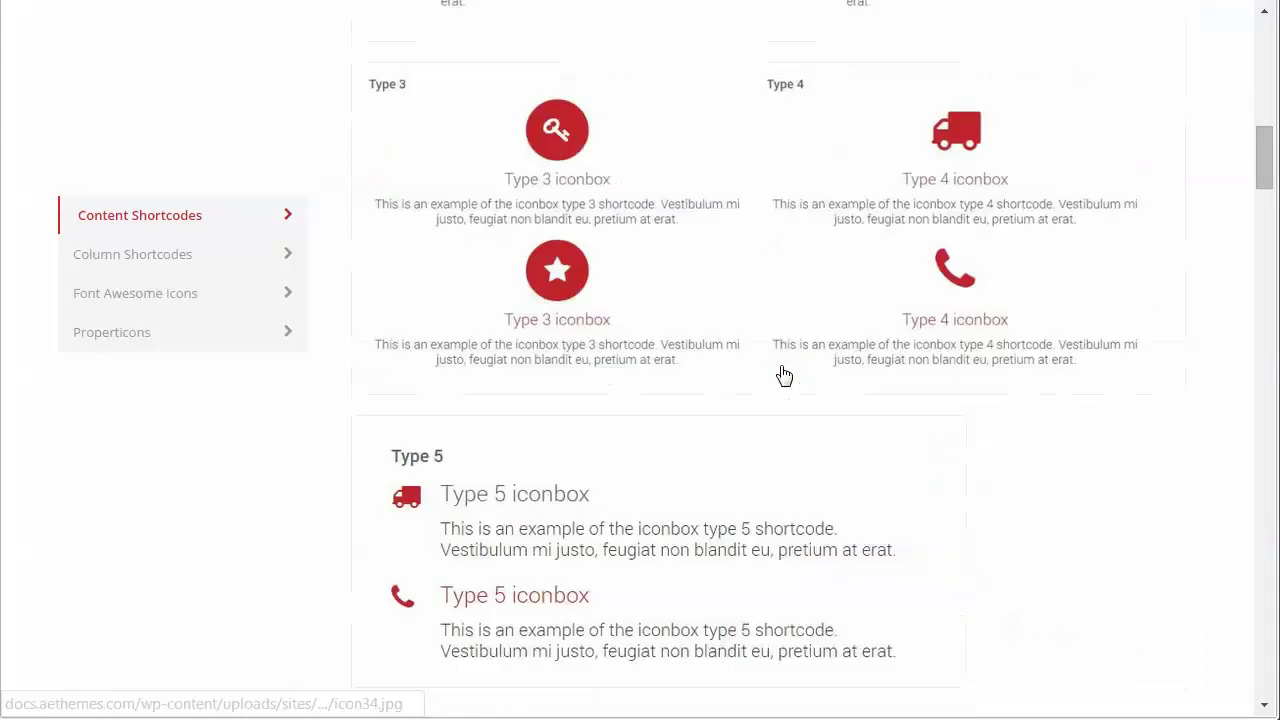
pyautogui.scroll(-14, 783, 373)
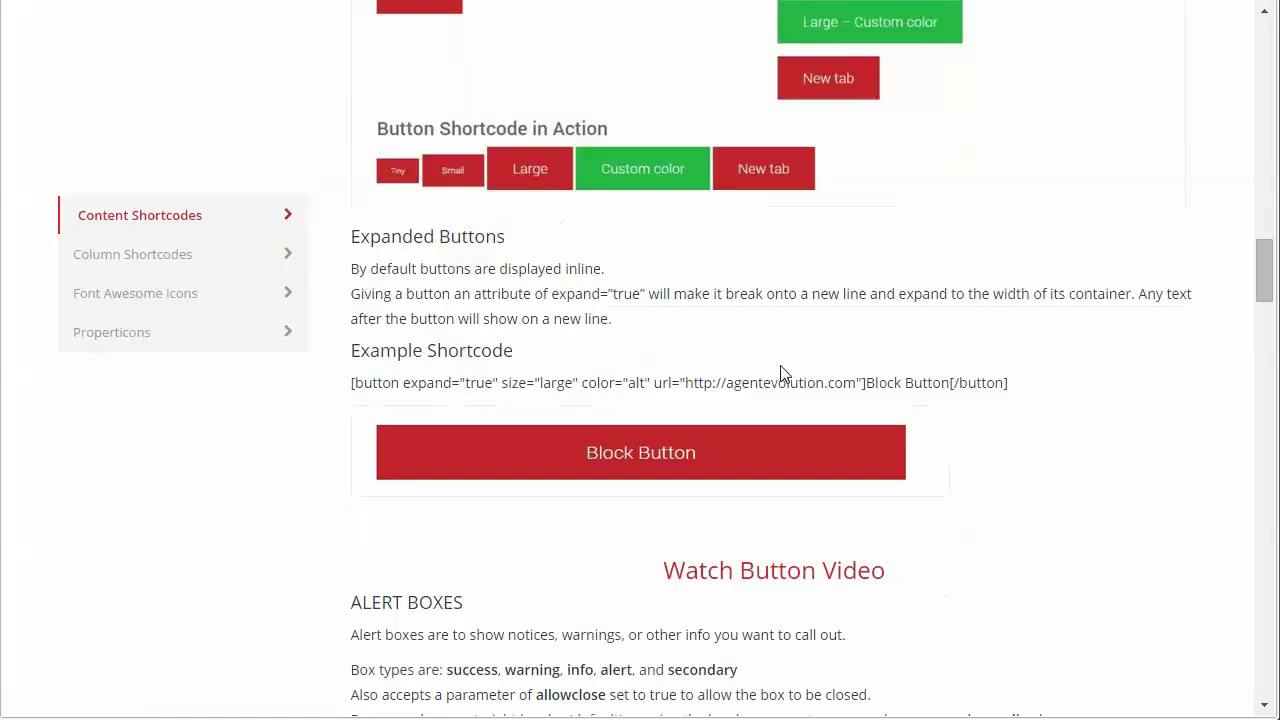
pyautogui.scroll(-17, 783, 373)
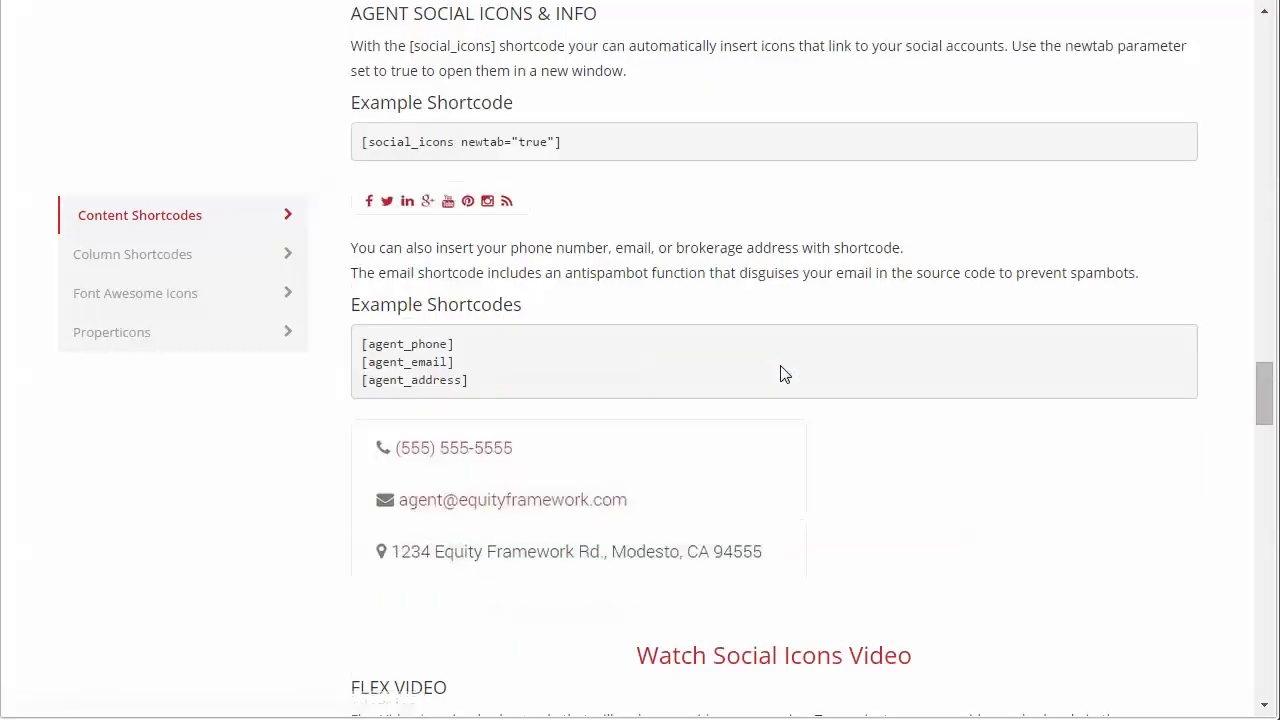
pyautogui.scroll(-6, 783, 373)
pyautogui.scroll(-2, 783, 373)
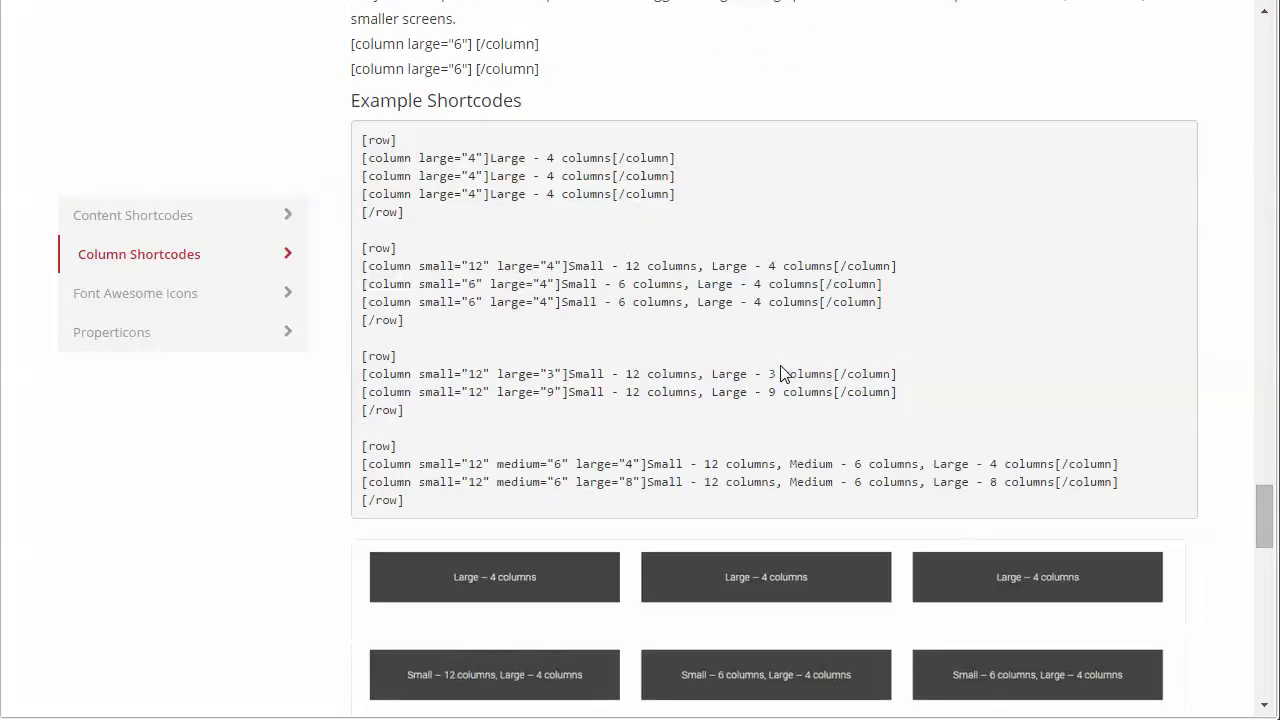
pyautogui.scroll(2, 783, 373)
pyautogui.scroll(2, 783, 373)
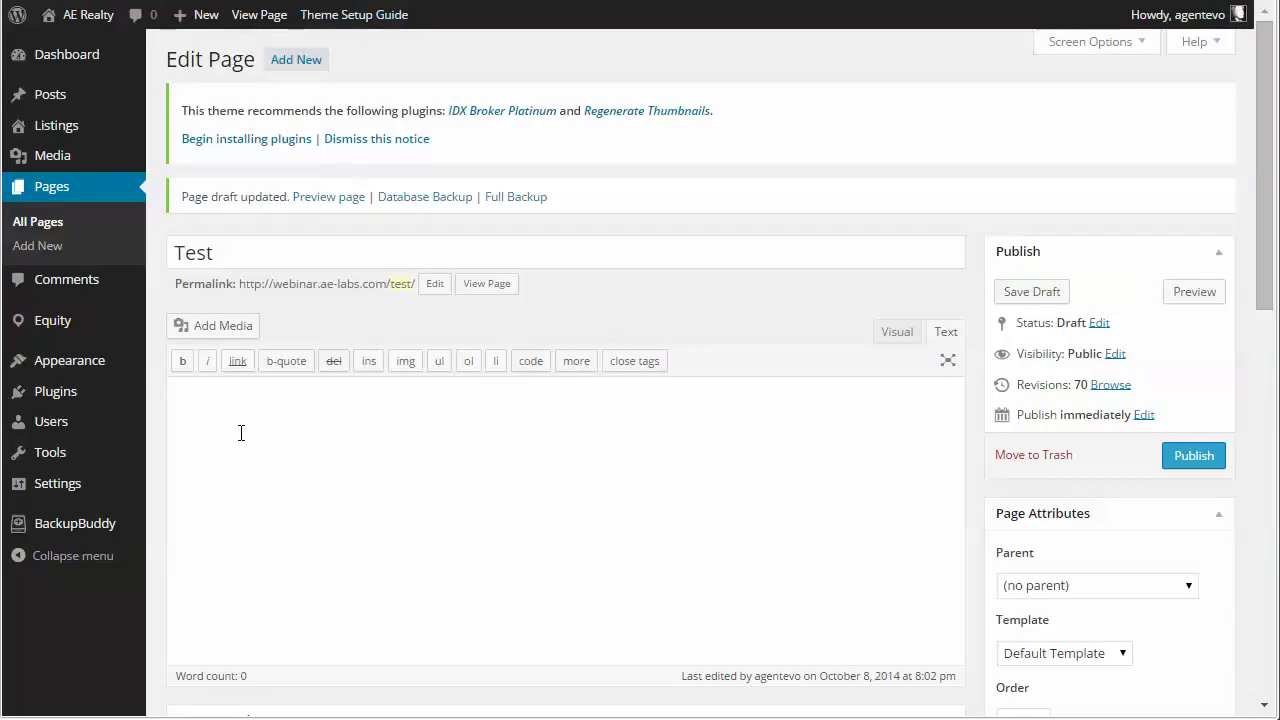
# - Add an opening [row] and a closing [/row] shortcode to the Test page's content, with empty space between them
pyautogui.click(188, 398)
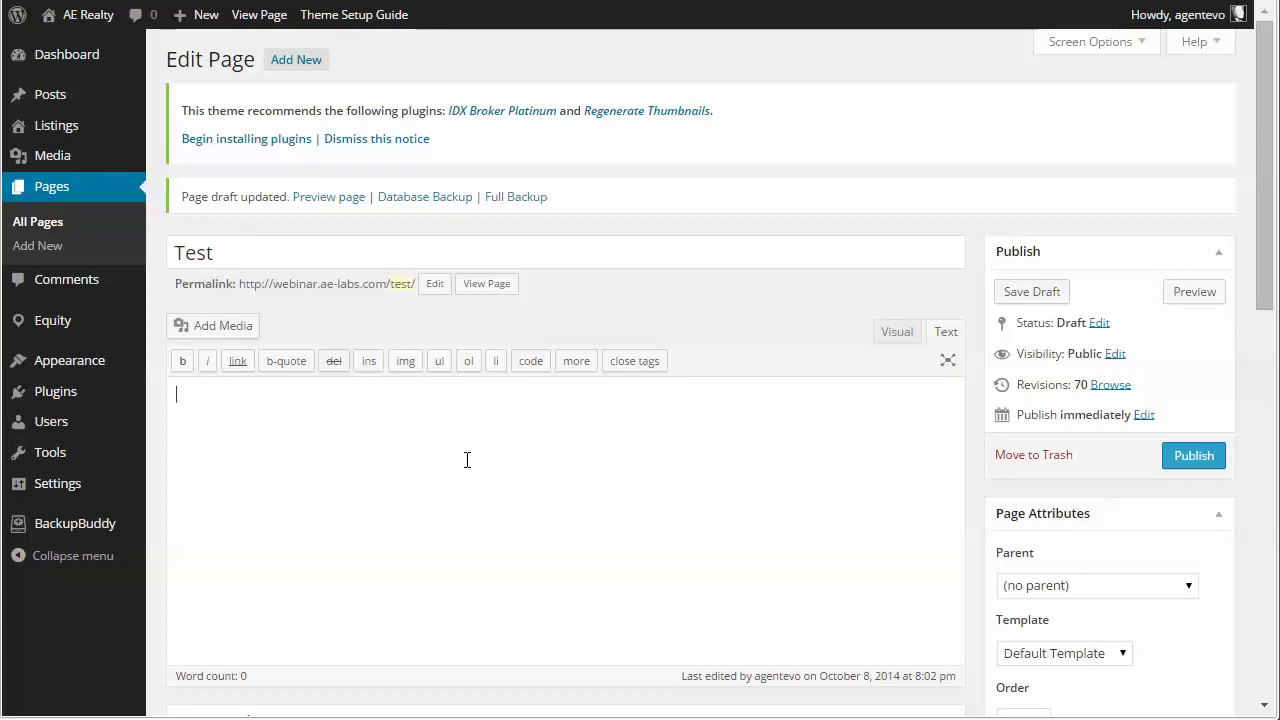
pyautogui.write('[row]')
pyautogui.press('Return')
pyautogui.press('Return')
pyautogui.write('[/row]')
pyautogui.click(185, 414)
# - Start a column shortcode with the large parameter inside the row, consulting the Foundation grid and the documented screen sizes
pyautogui.click(700, 1)
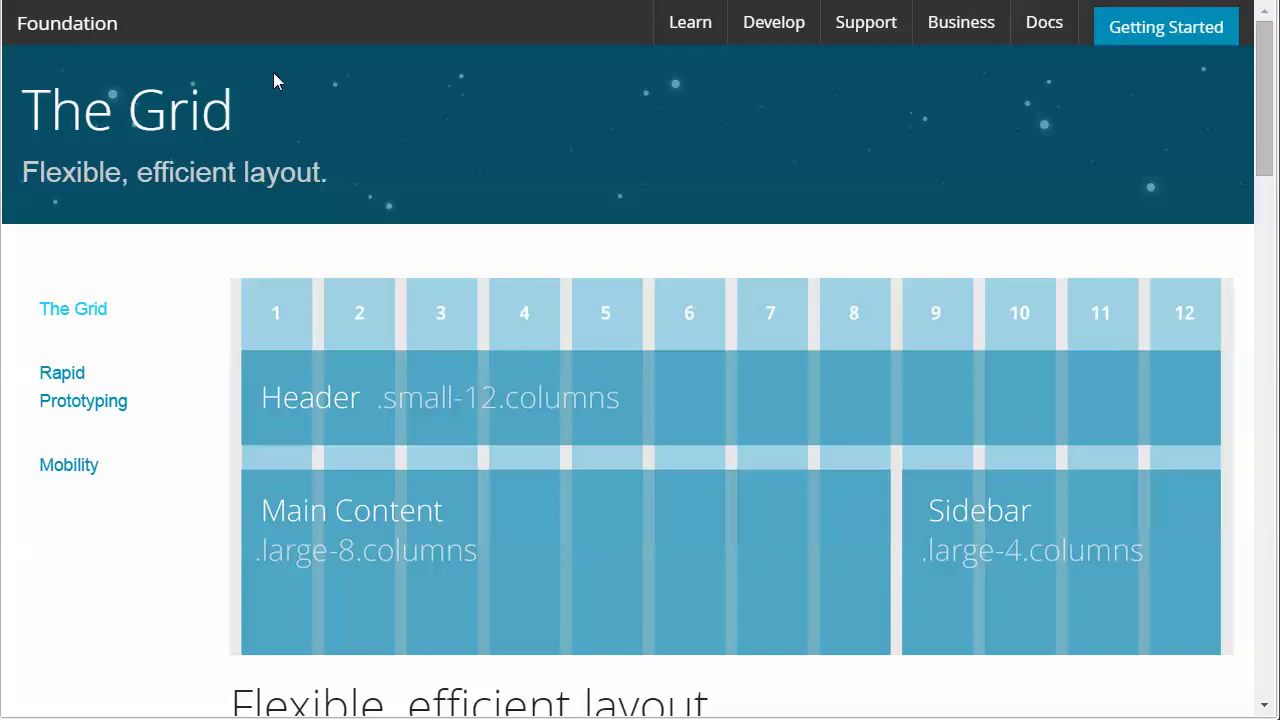
pyautogui.click(280, 1)
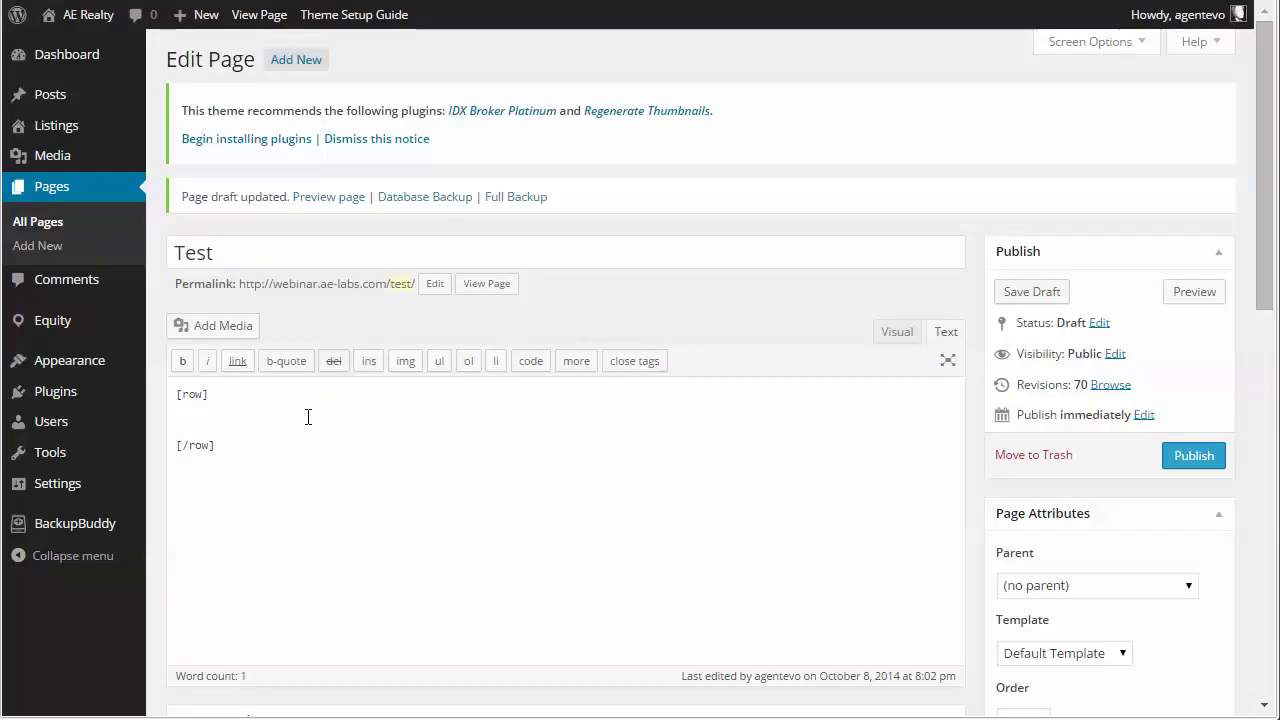
pyautogui.write('[column large')
pyautogui.click(460, 1)
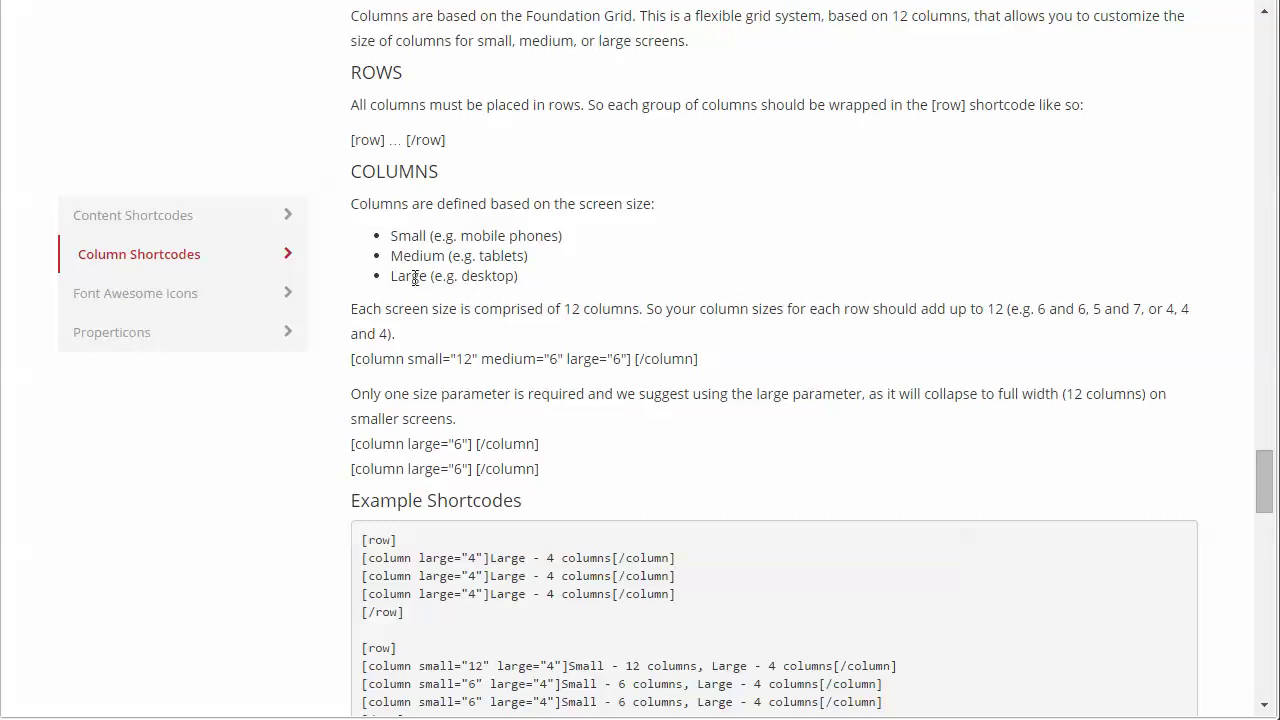
pyautogui.moveTo(395, 282); pyautogui.dragTo(430, 278)
pyautogui.click(501, 277)
pyautogui.click(242, 1)
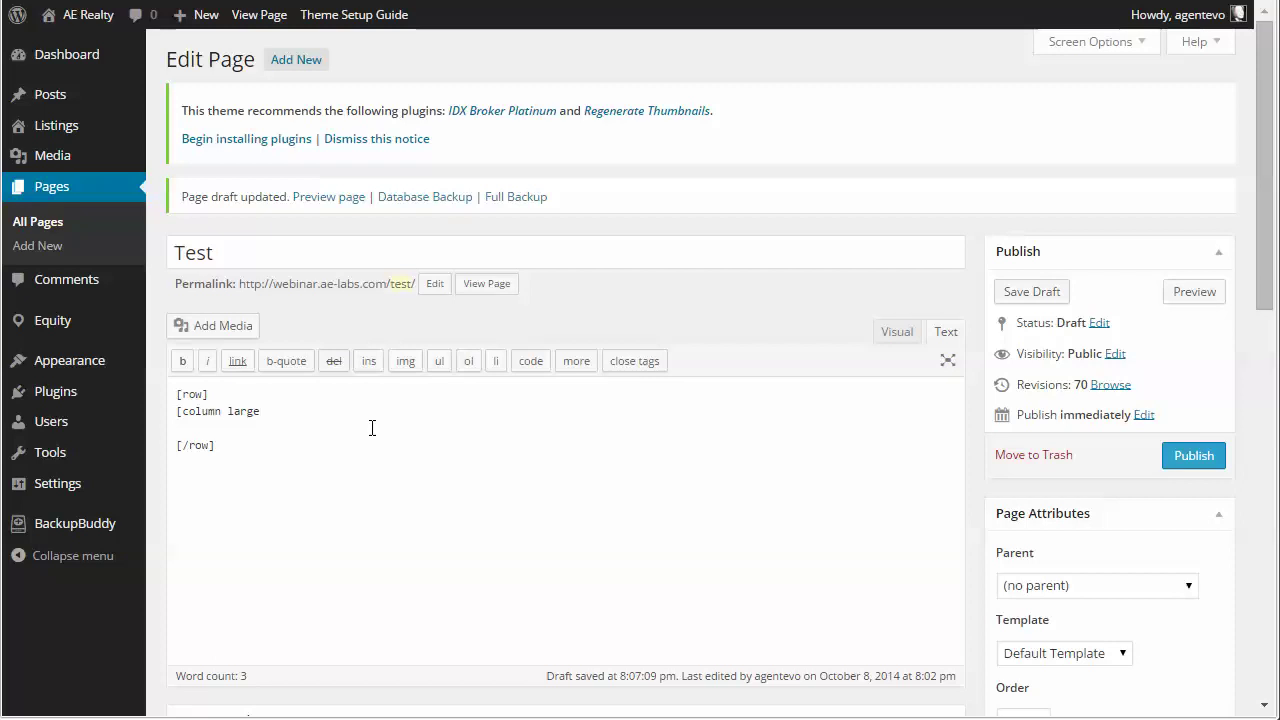
# - Complete the first column shortcode with large="6", the text "This is my first column of text." and a closing tag
pyautogui.write('="6"')
pyautogui.doubleClick(275, 411)
pyautogui.click(307, 411)
pyautogui.write(']This is my first column of text.[/column')
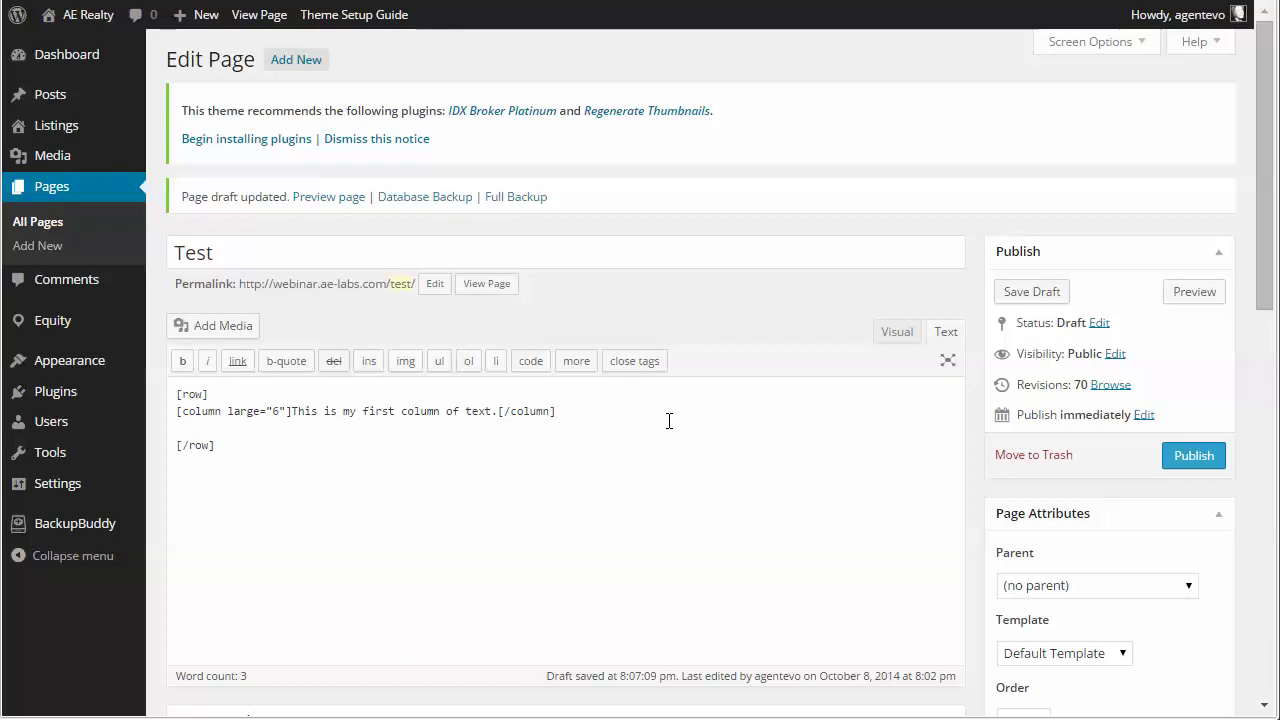
# - Add a second column shortcode below the first with large="6" and the text "This is my second column of text."
pyautogui.press('Return')
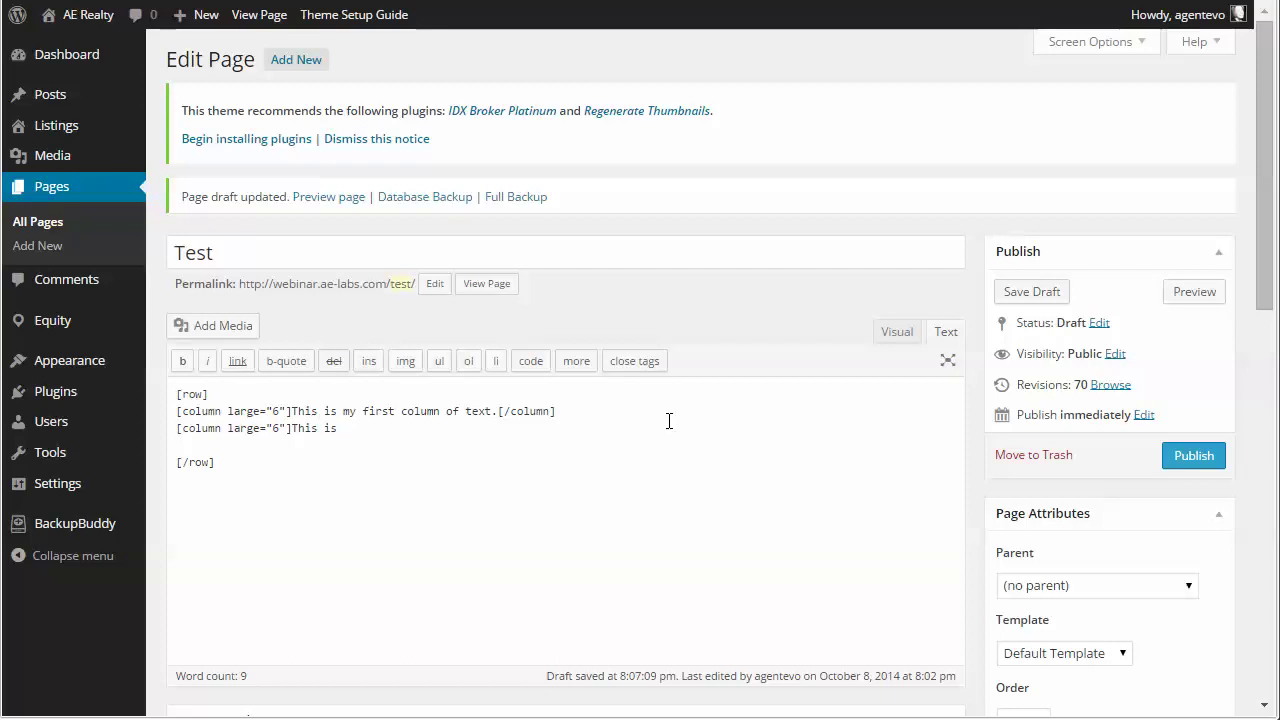
pyautogui.write('nd column of text.[/column')
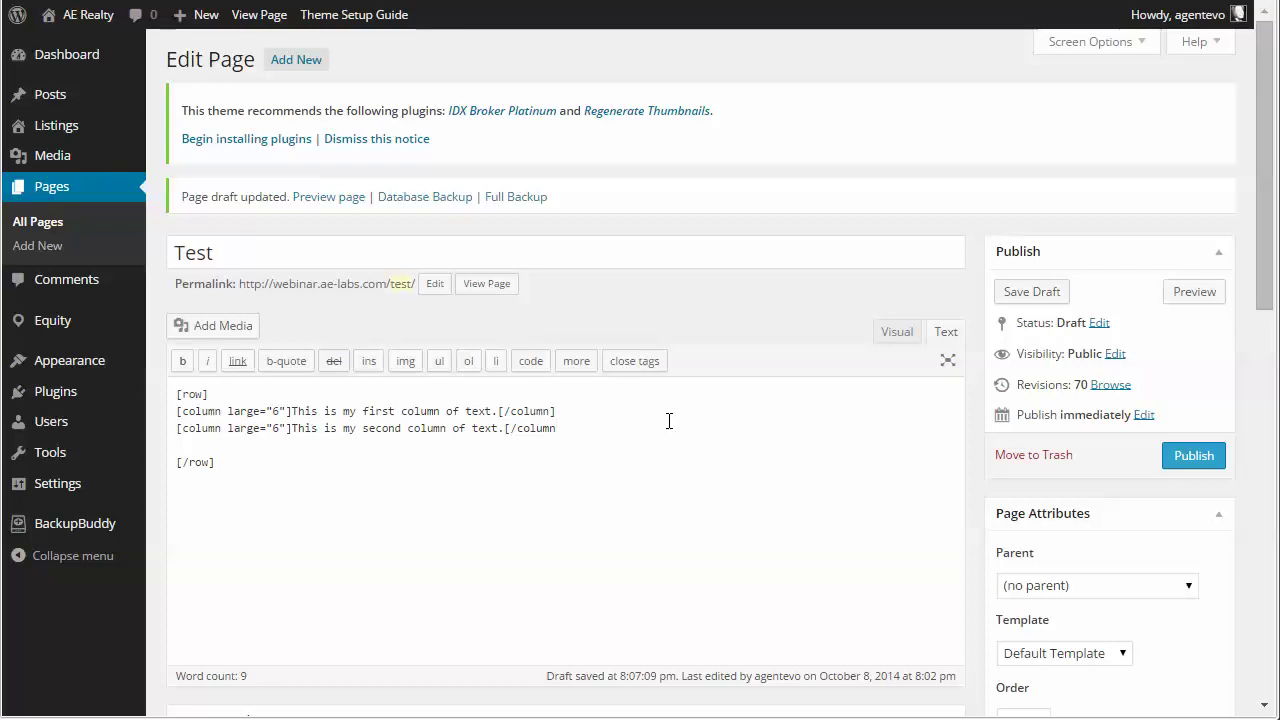
pyautogui.write(']')
# - Save the page draft and view its preview in a separate browser tab
pyautogui.click(1022, 296)
pyautogui.rightClick(320, 203)
pyautogui.click(362, 209)
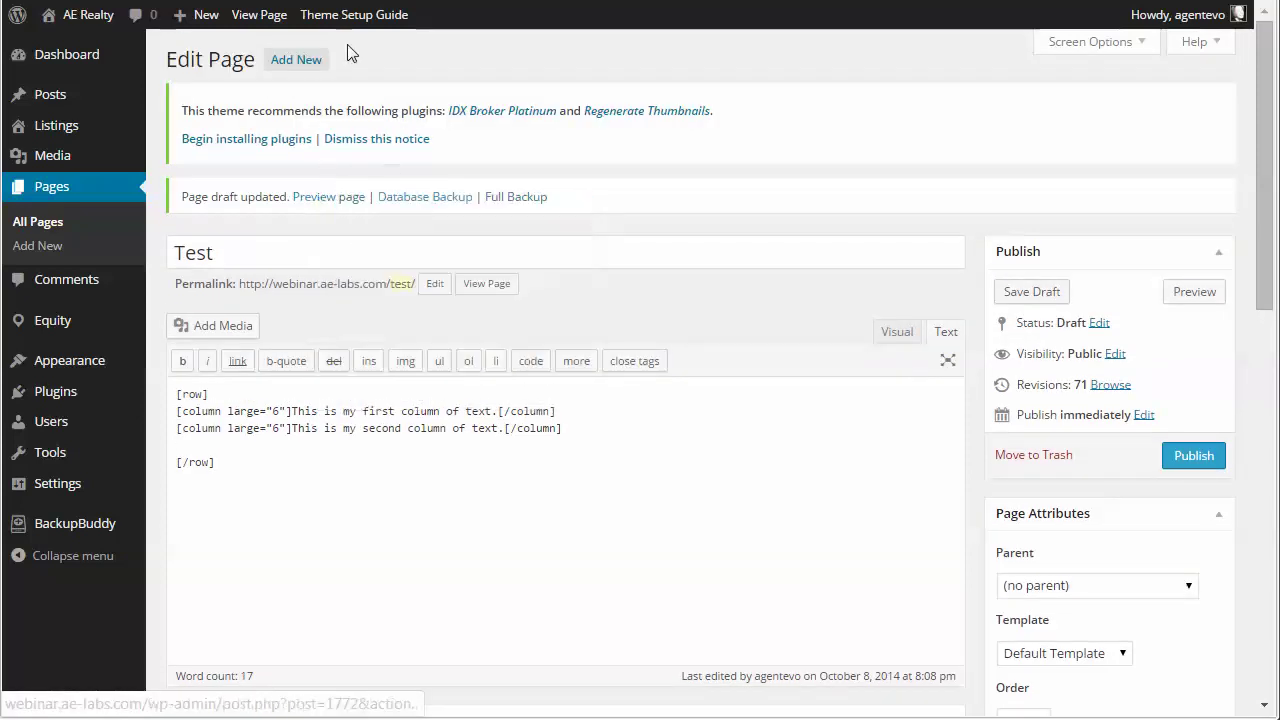
pyautogui.hotkey('ctrl', 'Tab')
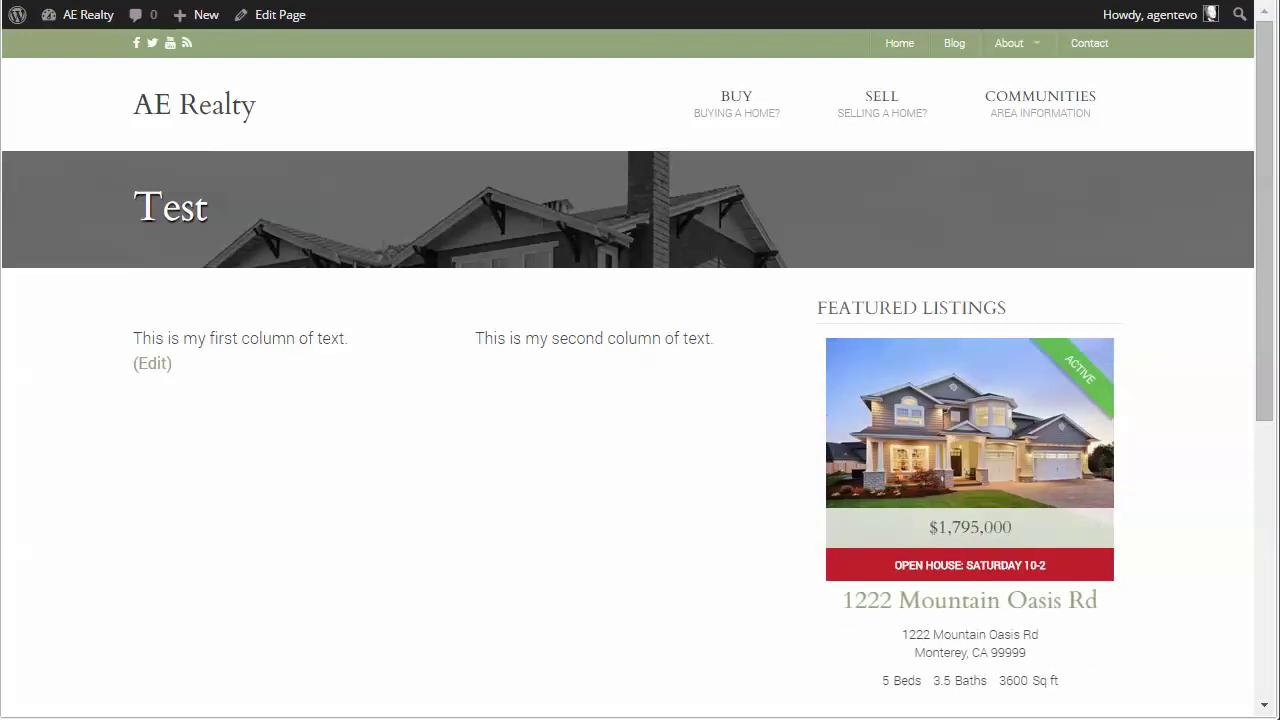
# - Change the large size to 3 for the first column and 9 for the second, consulting the Foundation 12-column grid
pyautogui.click(480, 1)
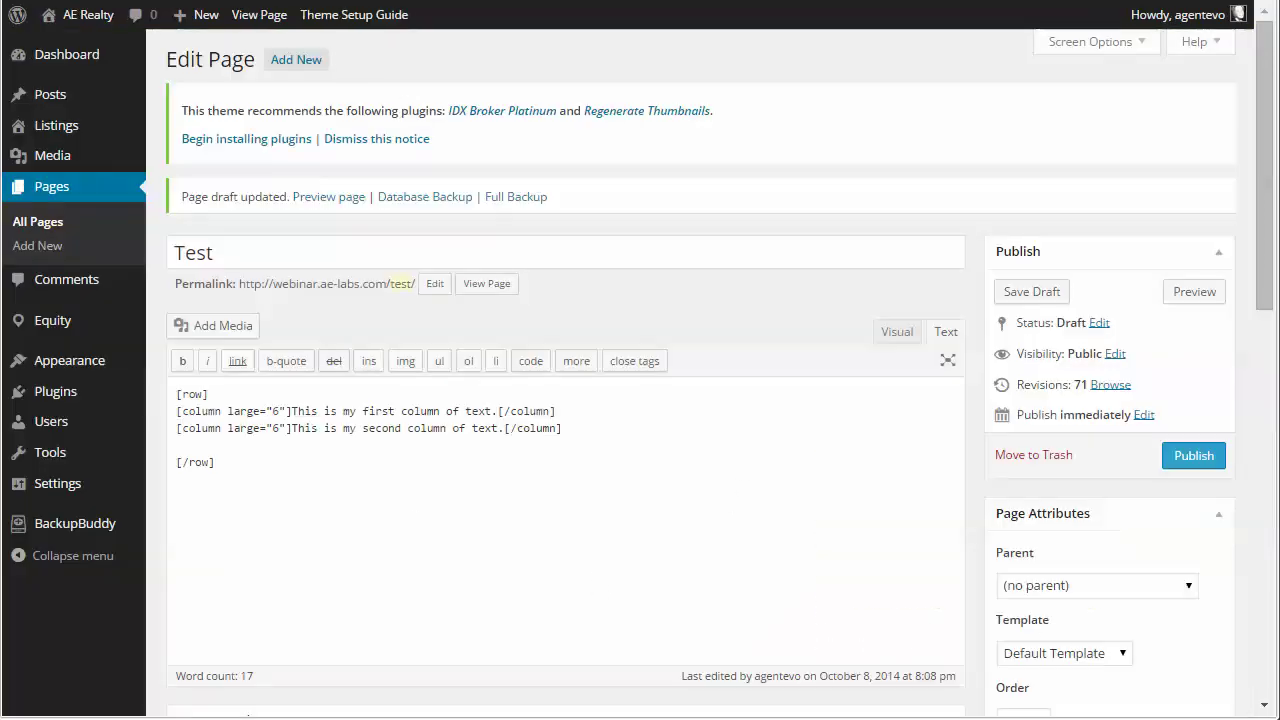
pyautogui.doubleClick(279, 411)
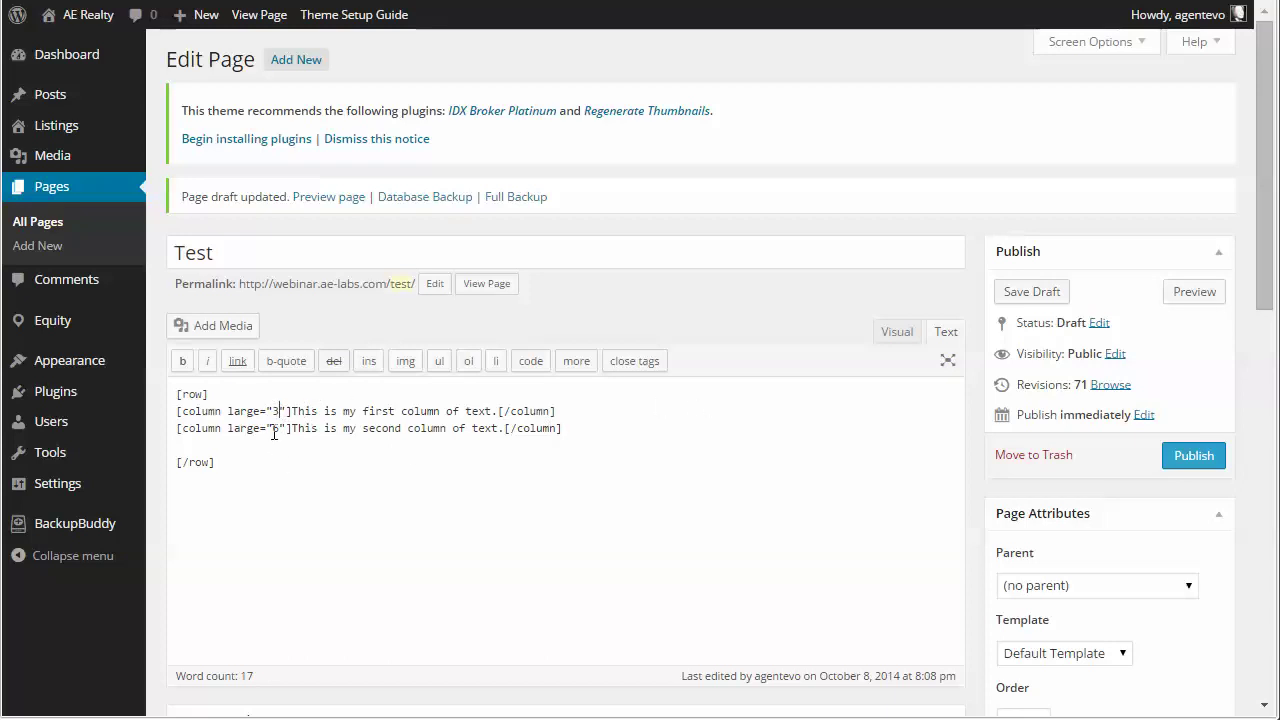
pyautogui.moveTo(273, 430); pyautogui.dragTo(279, 431)
pyautogui.click(820, 1)
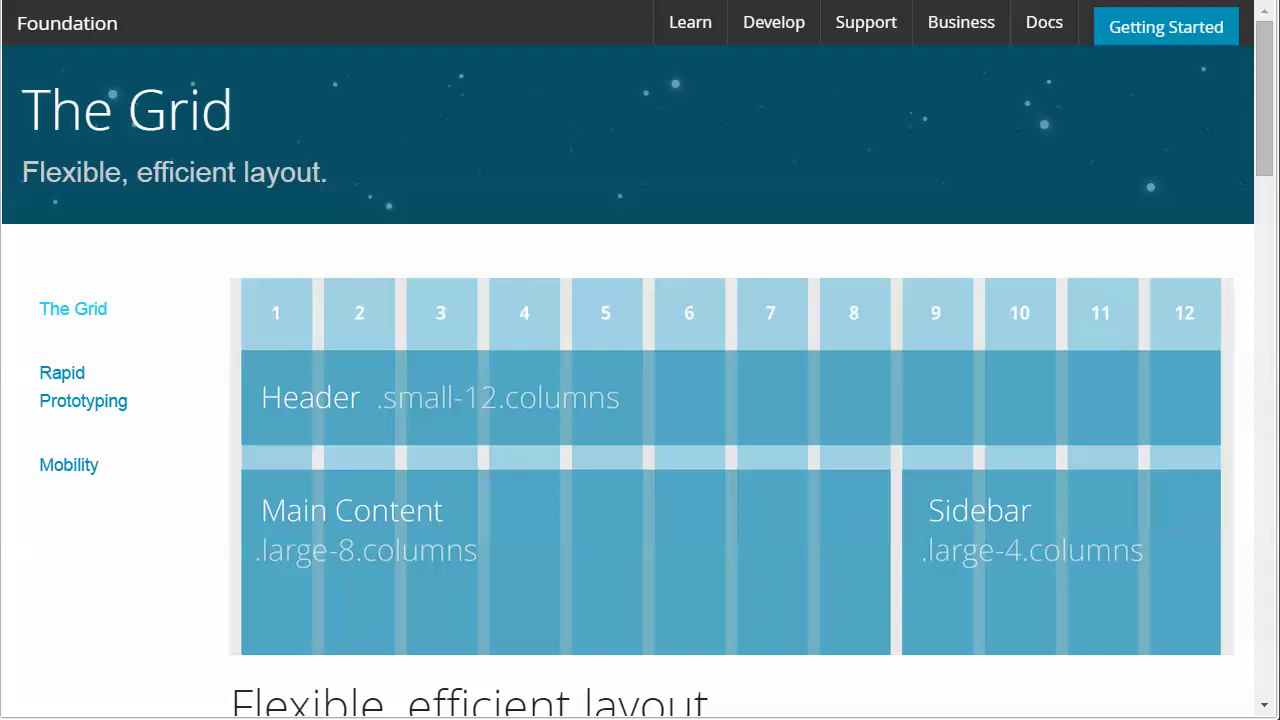
pyautogui.hotkey('ctrl', 'Tab')
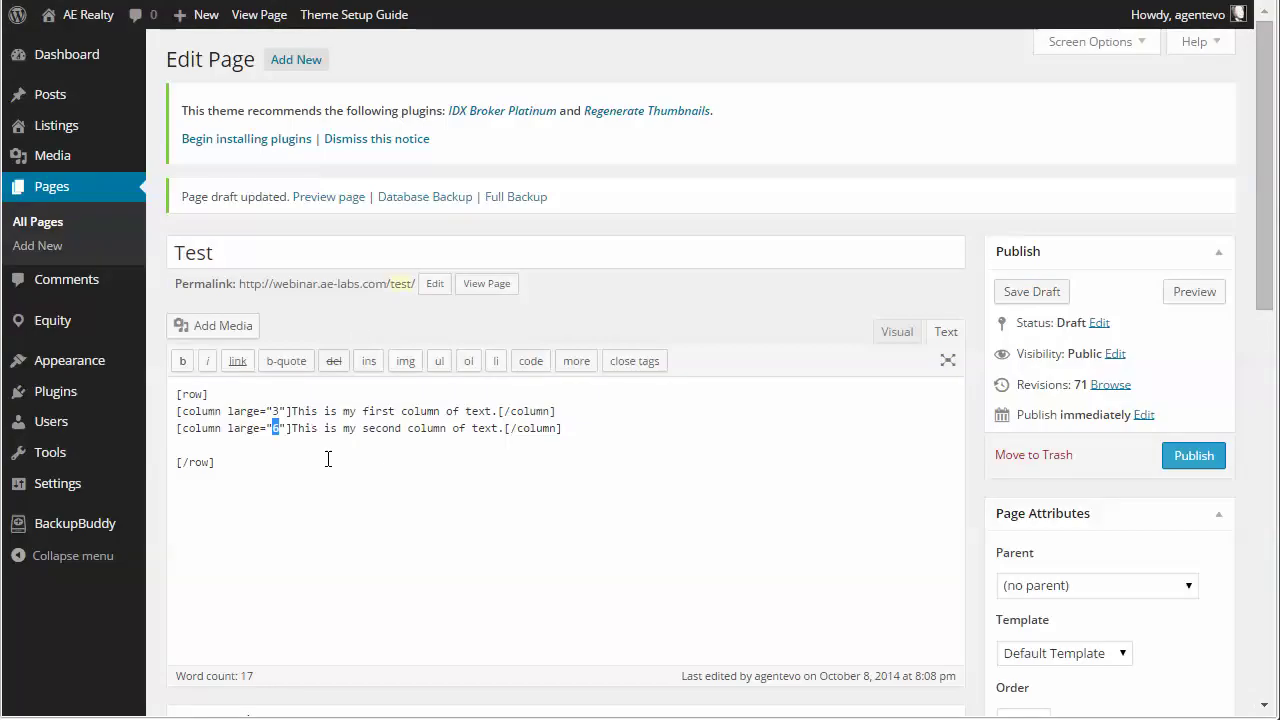
# - Save the draft and reload the Test page preview to check the new column widths
pyautogui.click(1032, 292)
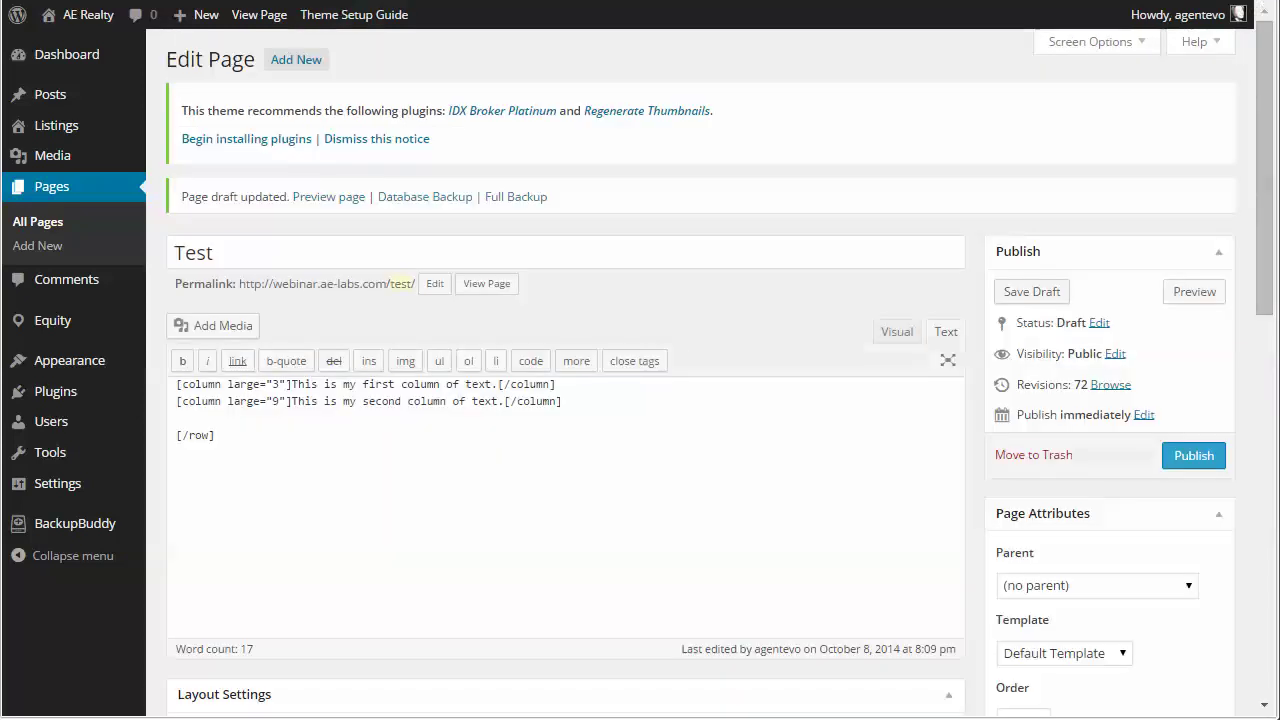
pyautogui.hotkey('ctrl', 'Tab')
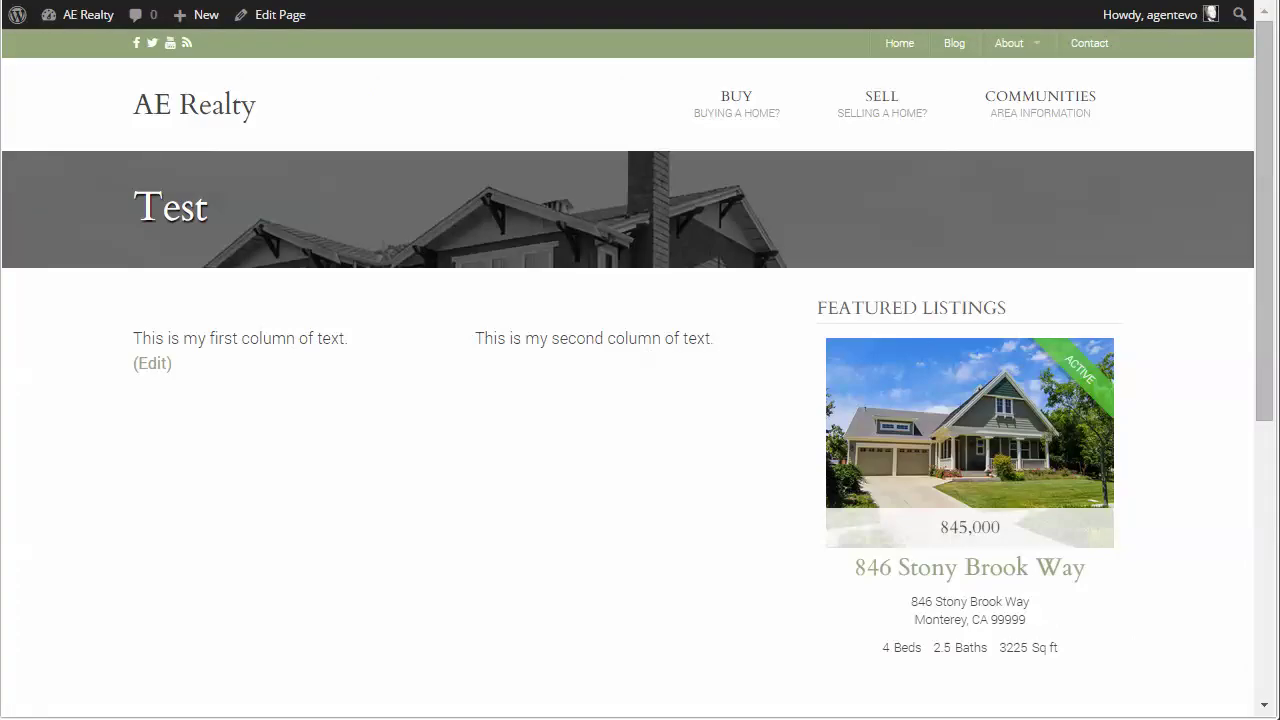
pyautogui.press('F5')
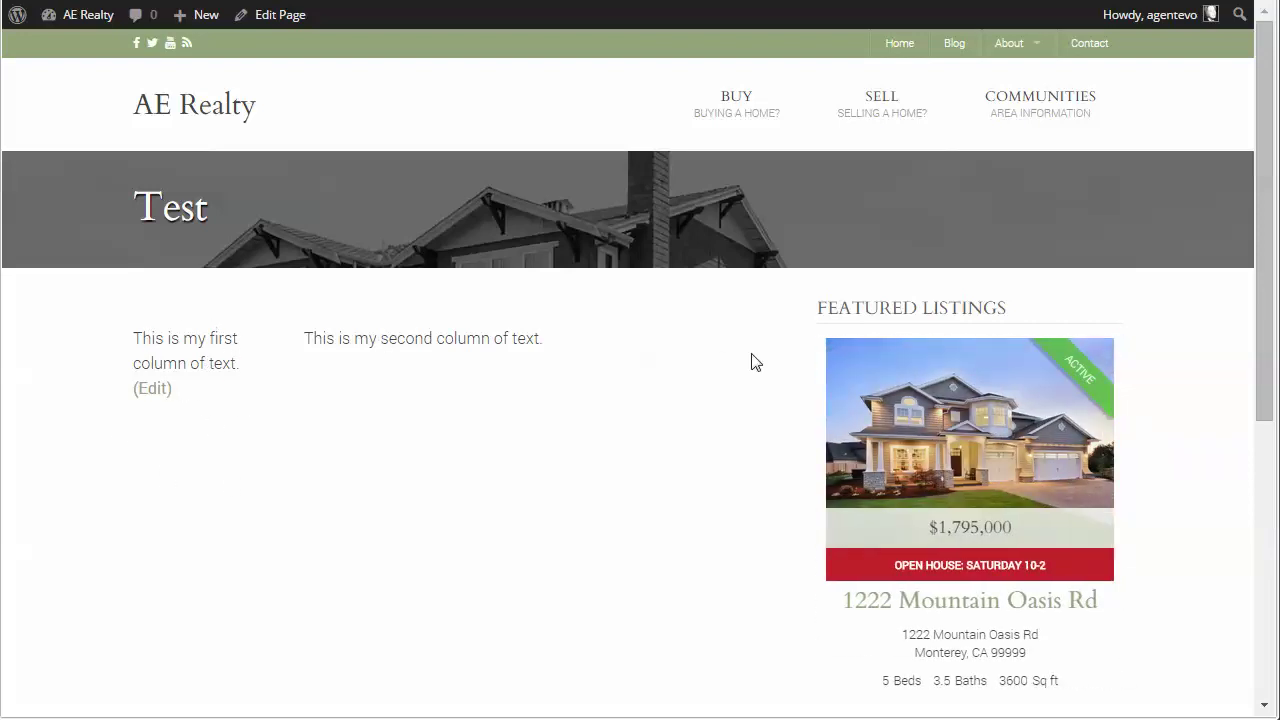
# - Add the parameter small="6" to both column shortcodes in the Test page's content
pyautogui.click(270, 14)
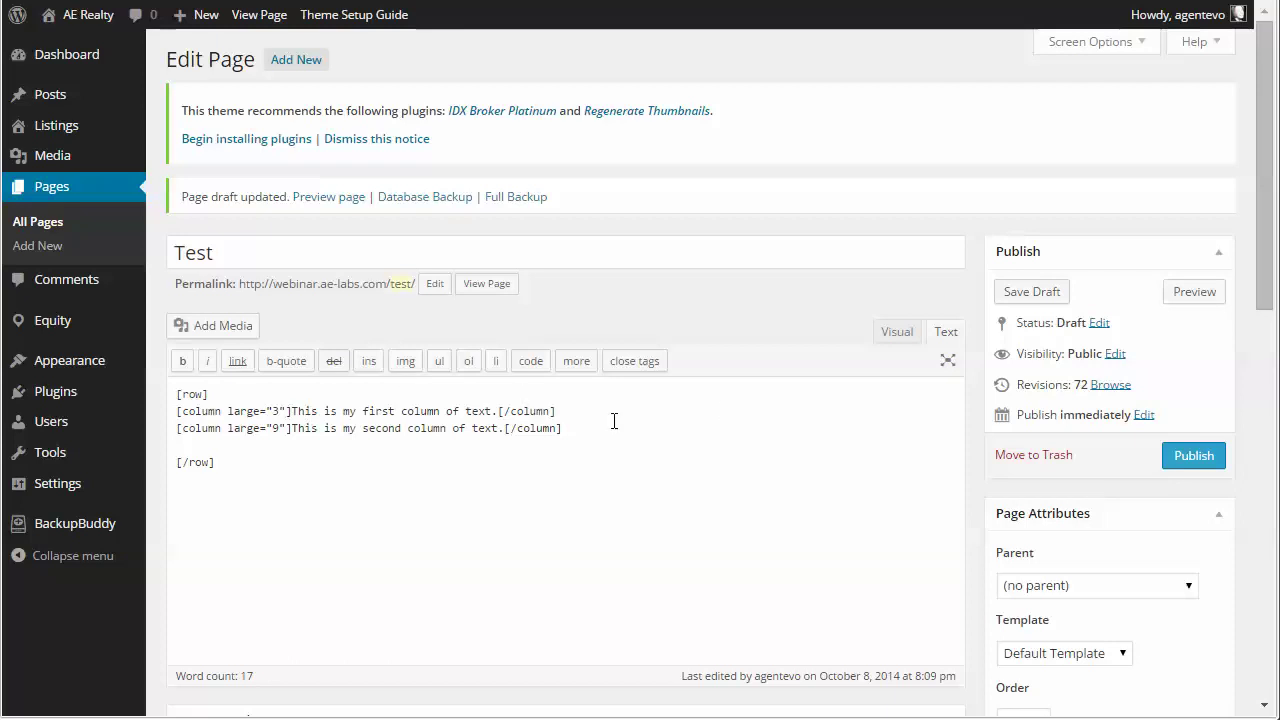
pyautogui.write('sma')
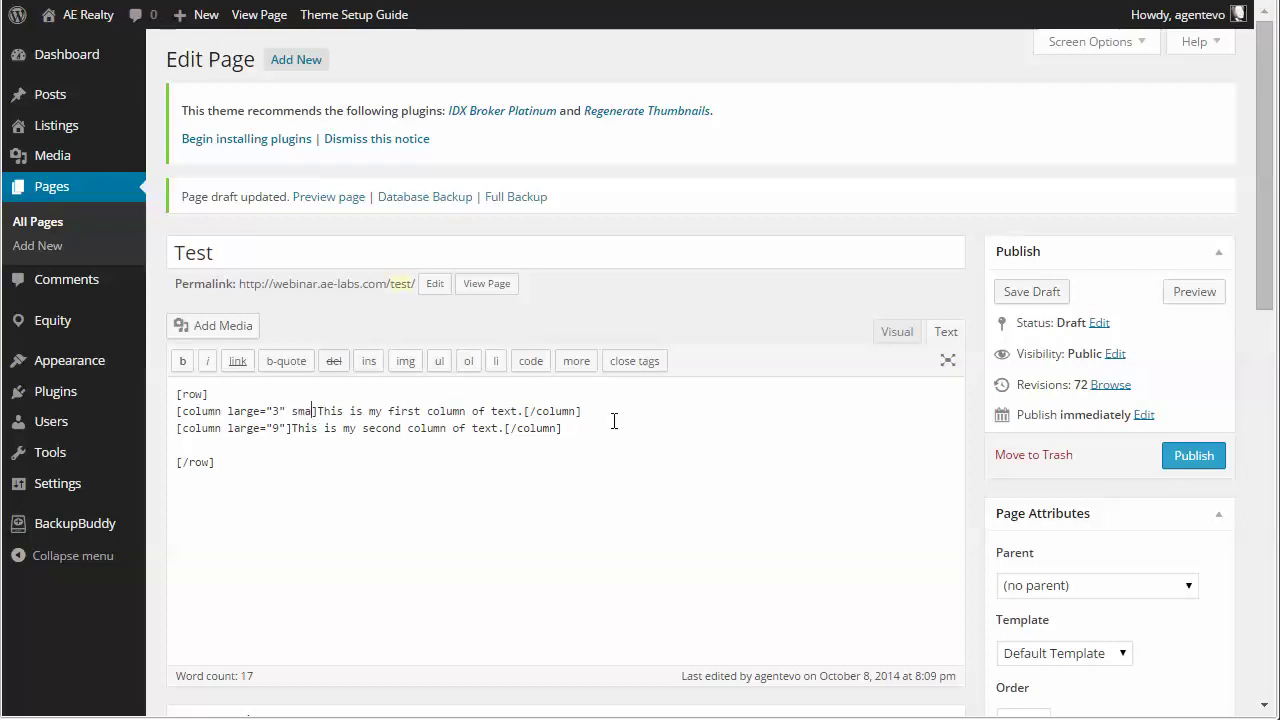
pyautogui.write('ll')
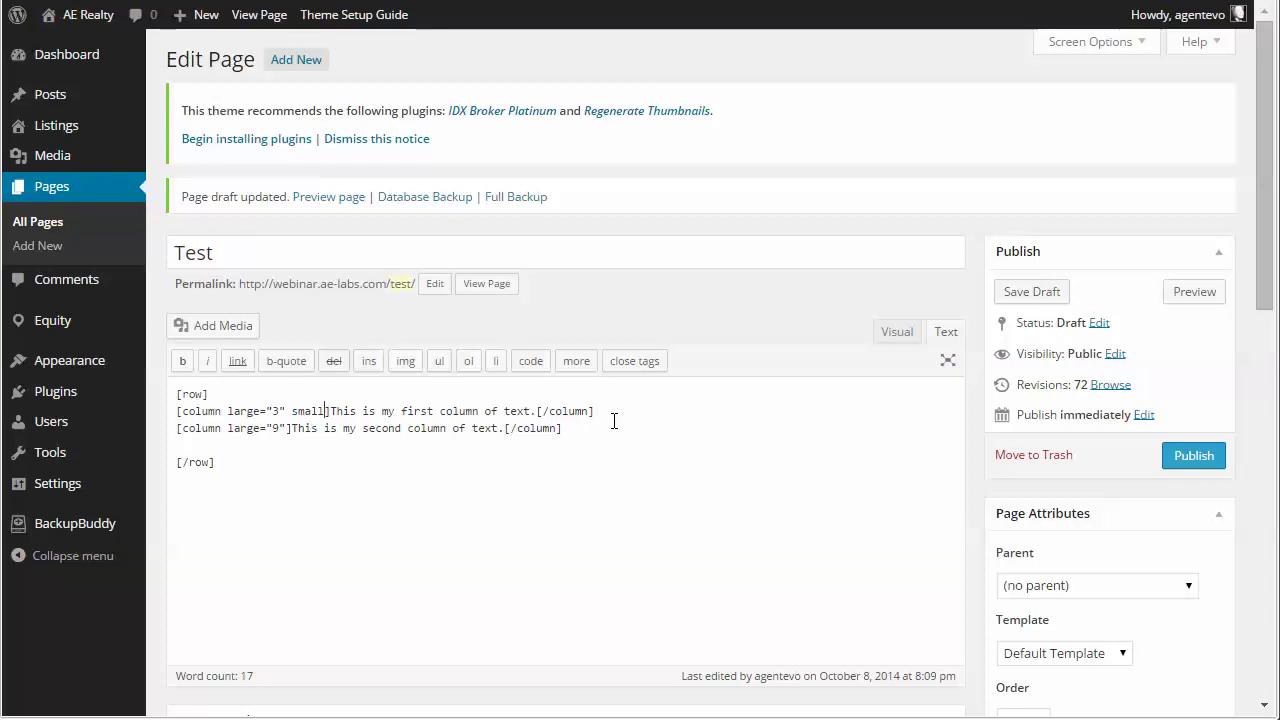
pyautogui.write('="6')
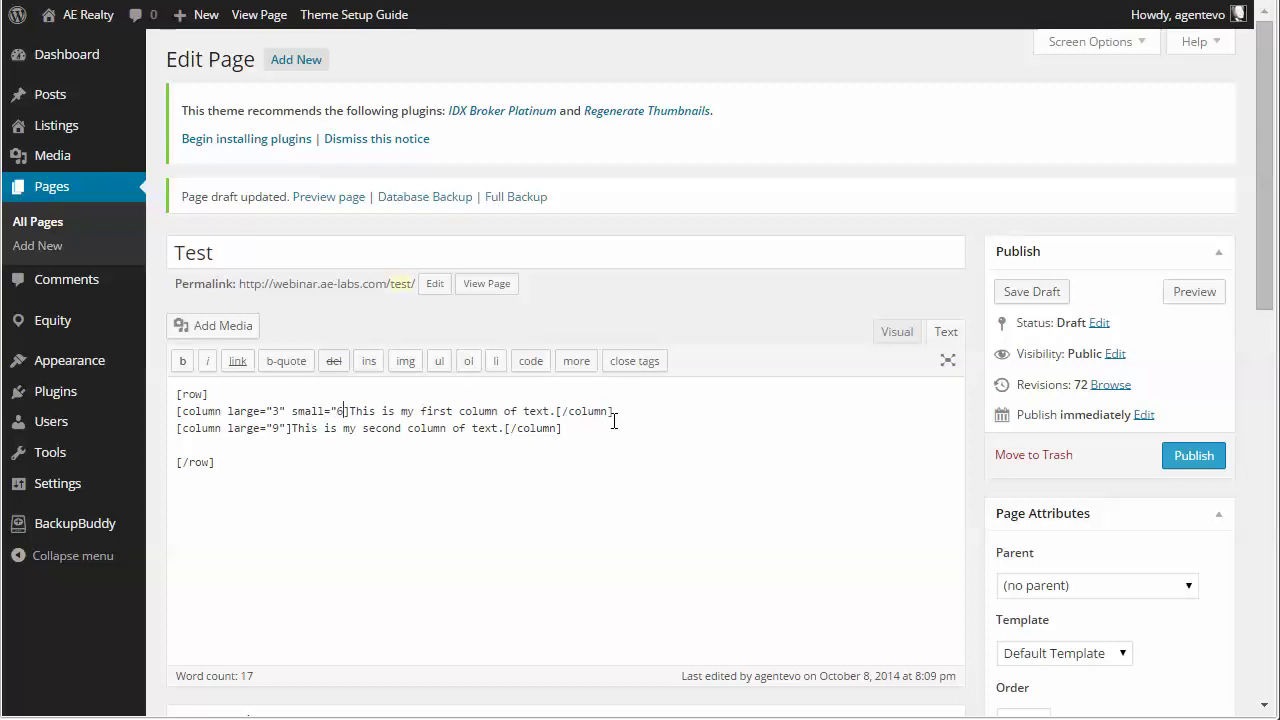
pyautogui.write('"')
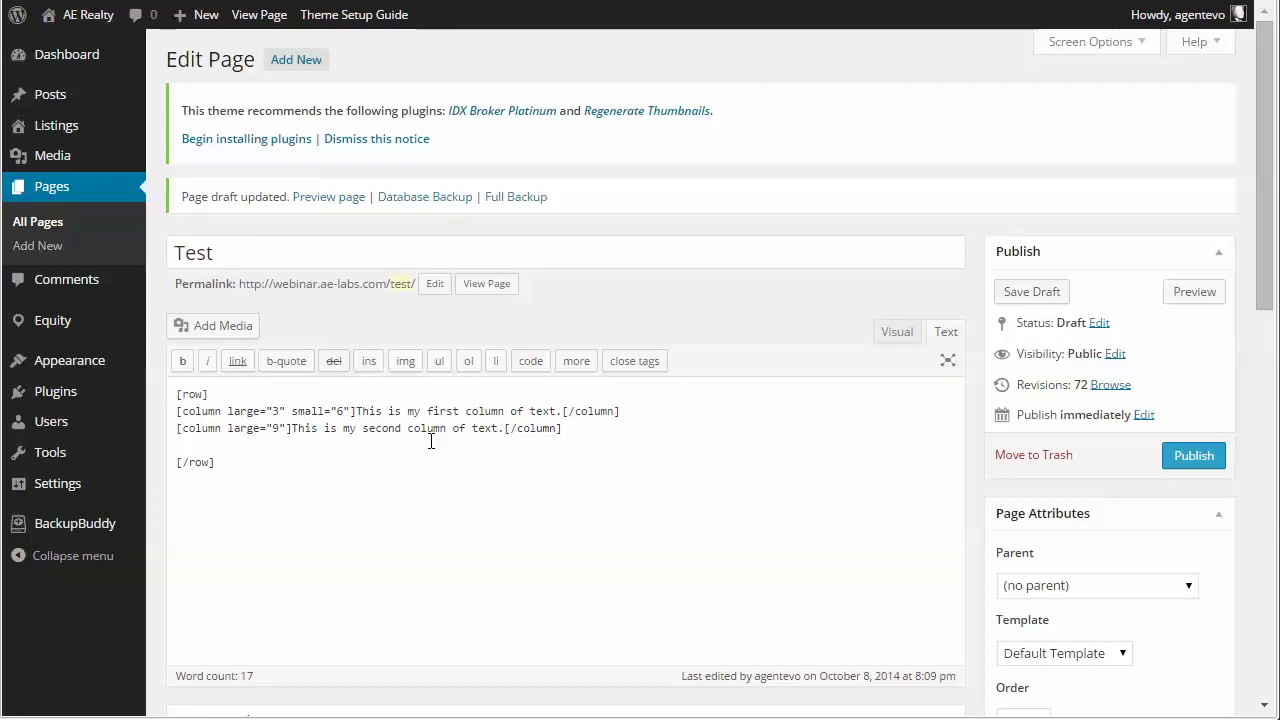
pyautogui.write(' small')
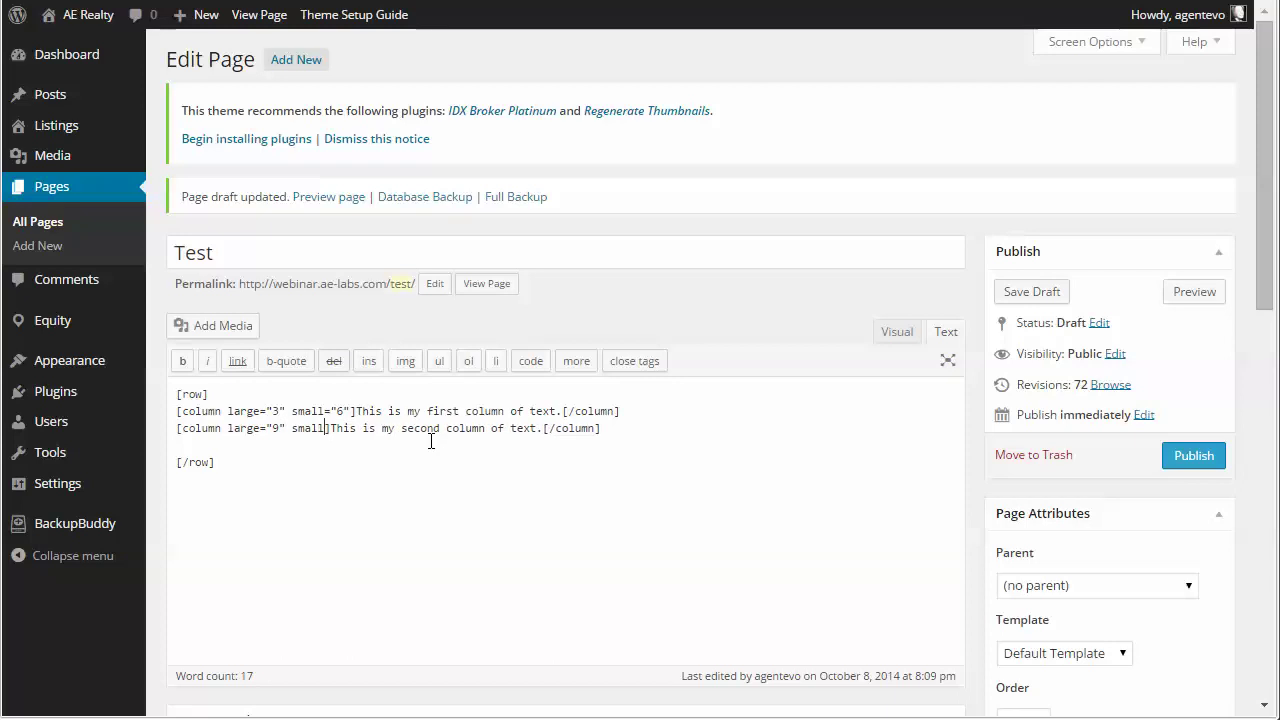
pyautogui.write('="6"')
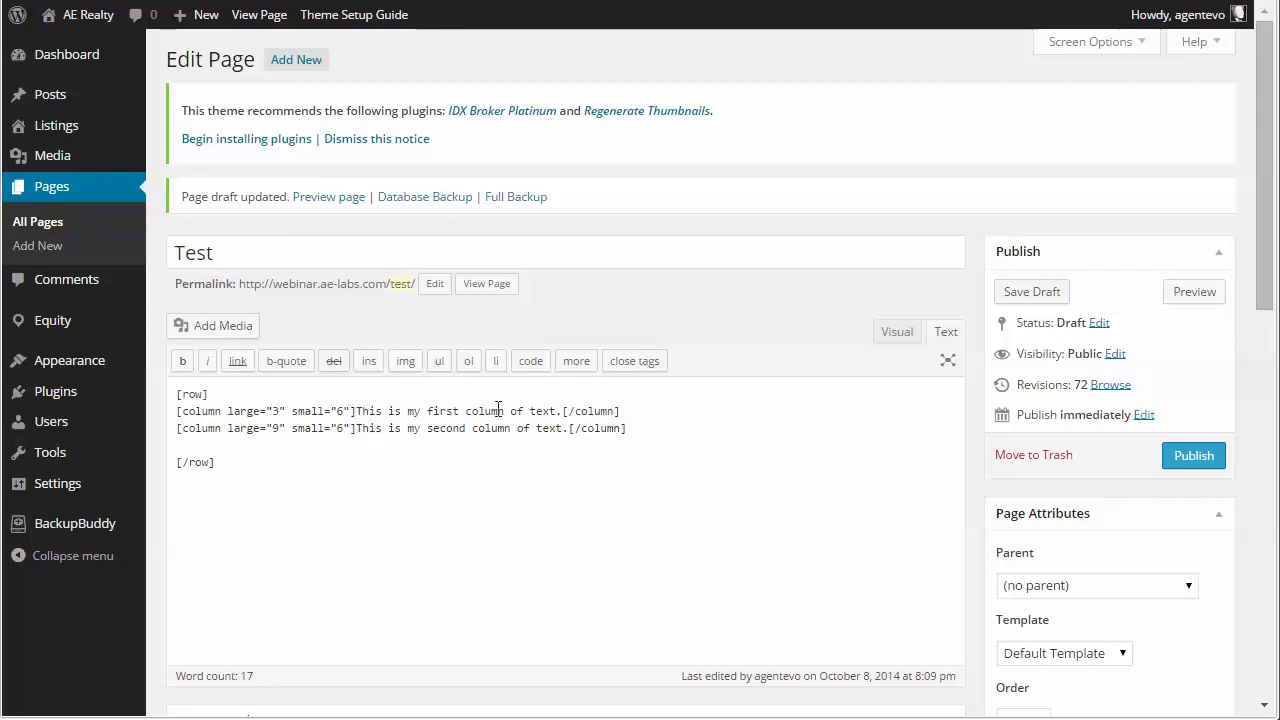
# - Save the draft with the small-screen sizes and refresh the page preview
pyautogui.click(1025, 292)
pyautogui.hotkey('ctrl', 'Tab')
pyautogui.press('F5')
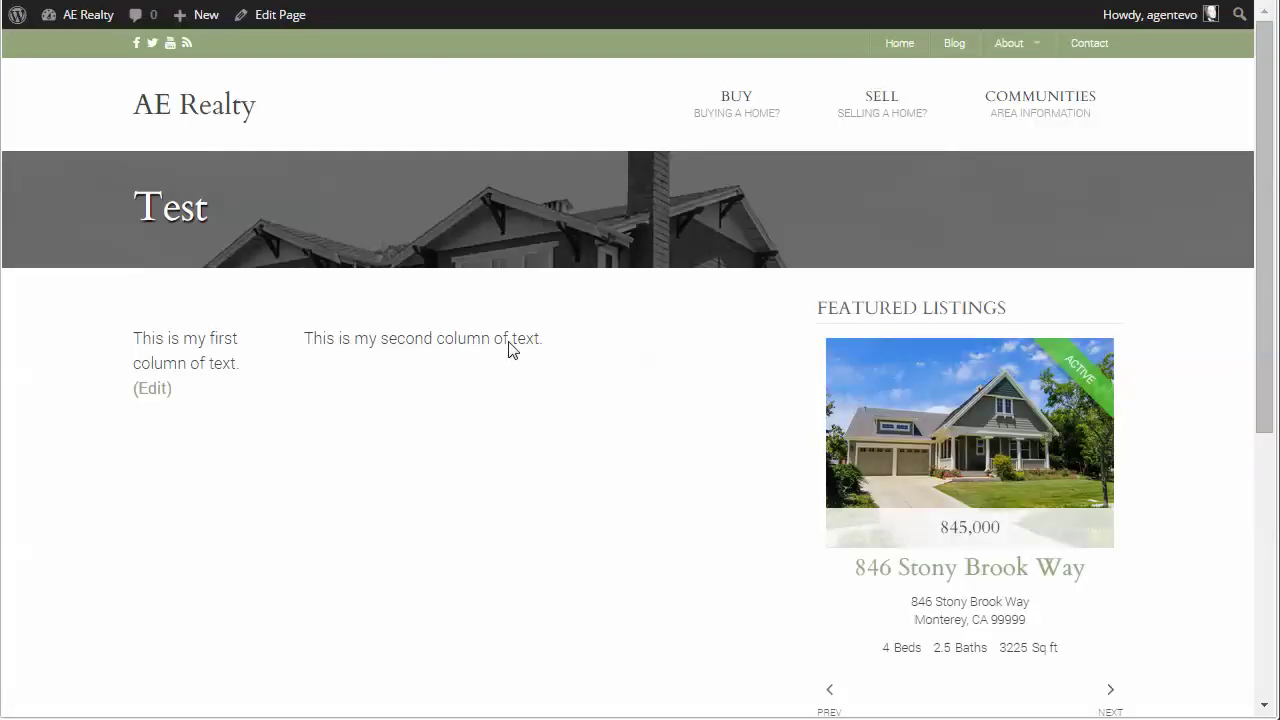
# - Change the small size to 12 in both column shortcodes of the Test page
pyautogui.hotkey('ctrl', 'Tab')
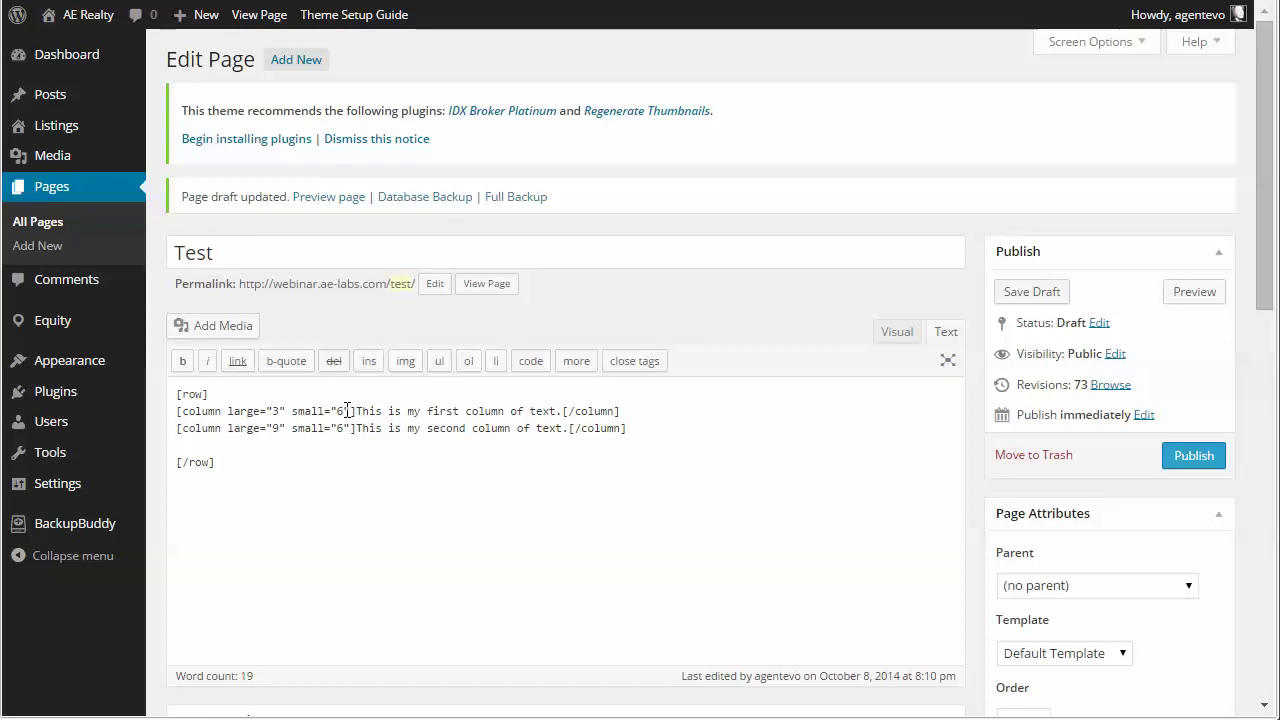
pyautogui.moveTo(331, 412); pyautogui.dragTo(344, 416)
pyautogui.click(340, 416)
pyautogui.write('12')
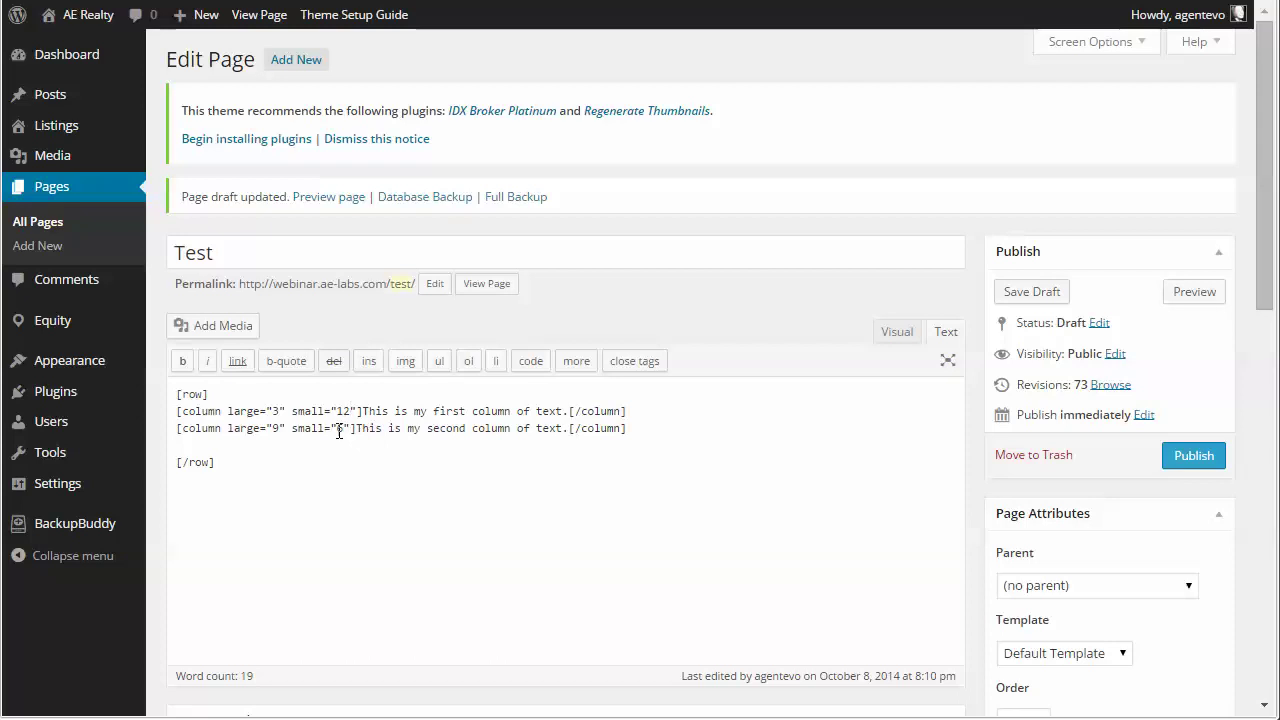
pyautogui.moveTo(338, 430); pyautogui.dragTo(345, 430)
pyautogui.write('12')
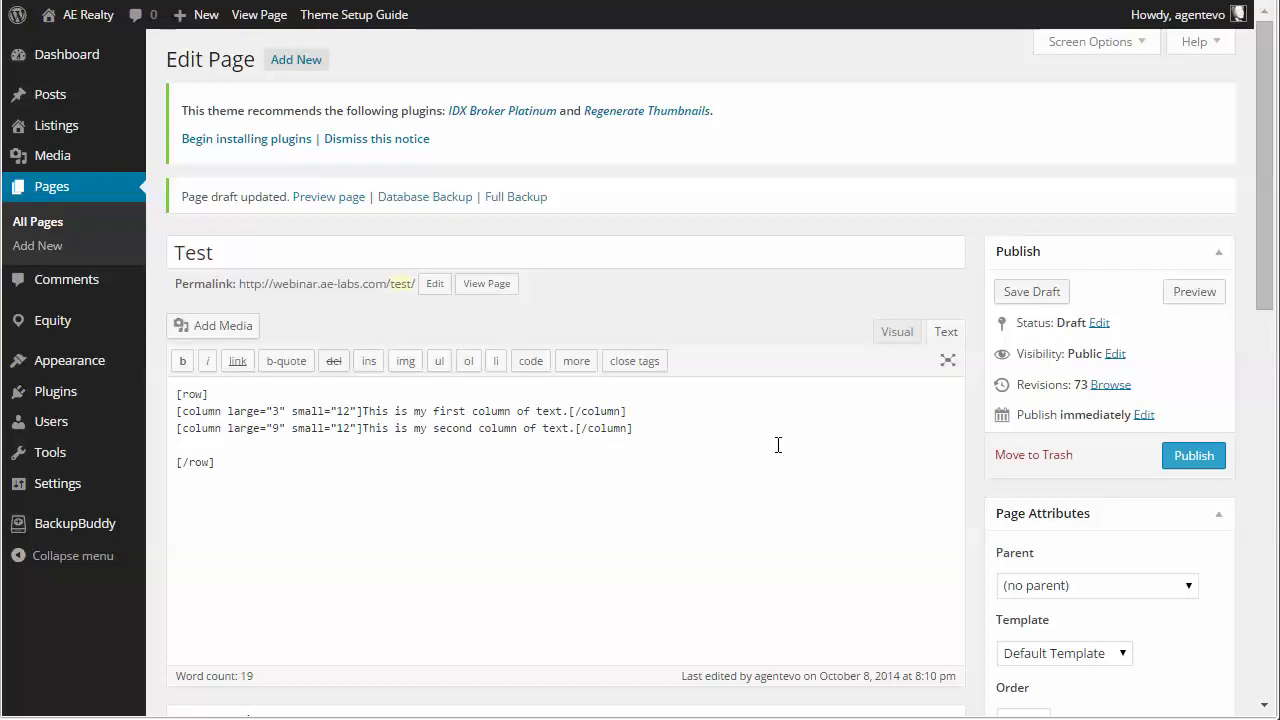
pyautogui.click(778, 445)
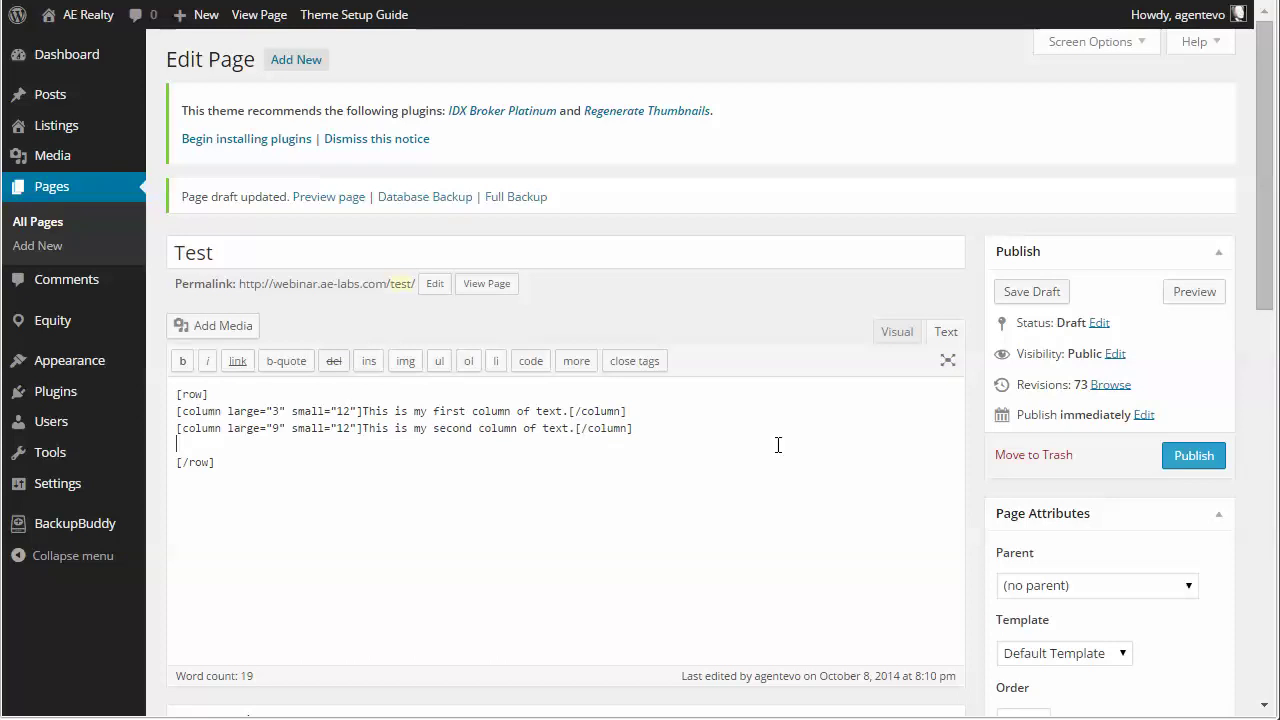